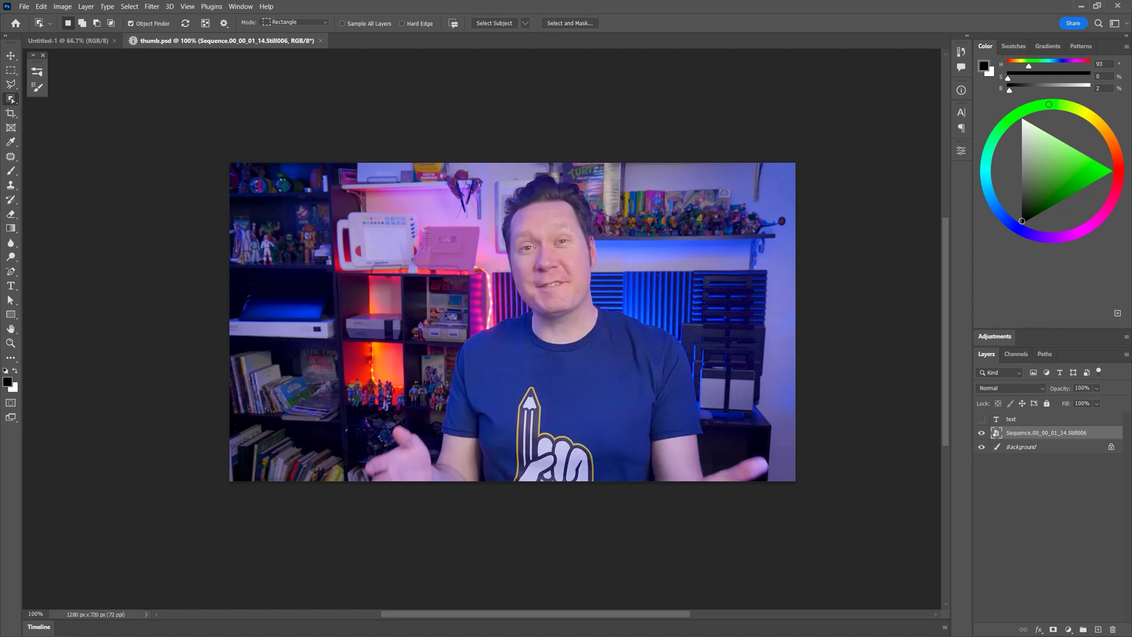
Step: Select the presenter and his right hand with Object Selection, previewing the selection in Quick Mask
left_click_drag(335, 172, 774, 502)
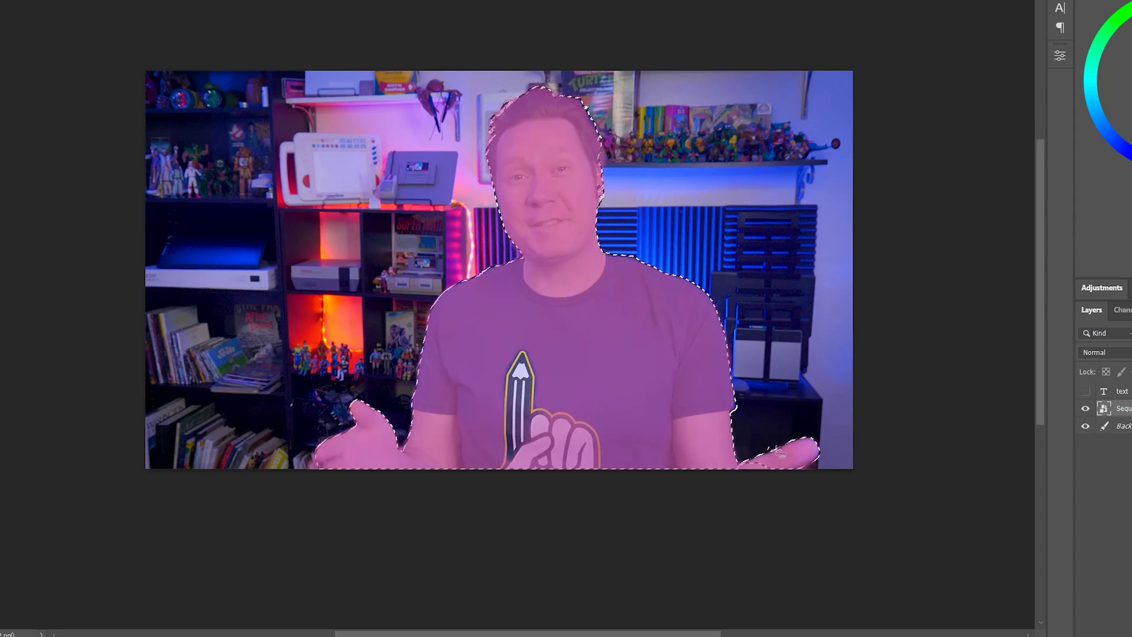
left_click_drag(722, 473, 801, 490)
key("q")
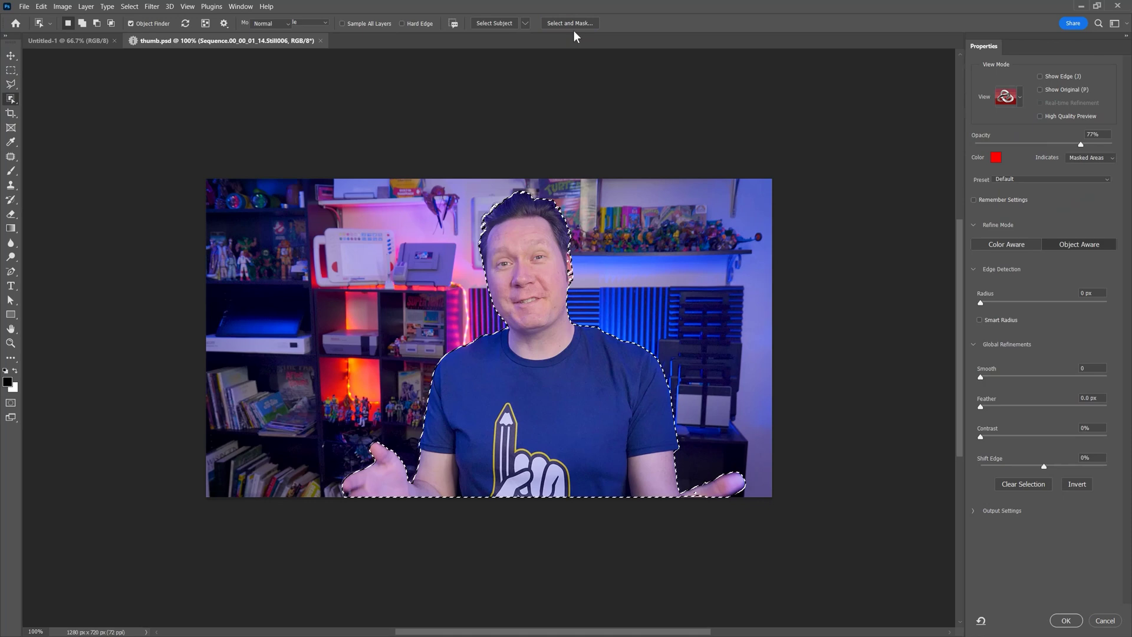
Step: Refine the selection in Select and Mask with Shift Edge -7% and Smooth 1, output as a layer mask
left_click(573, 30)
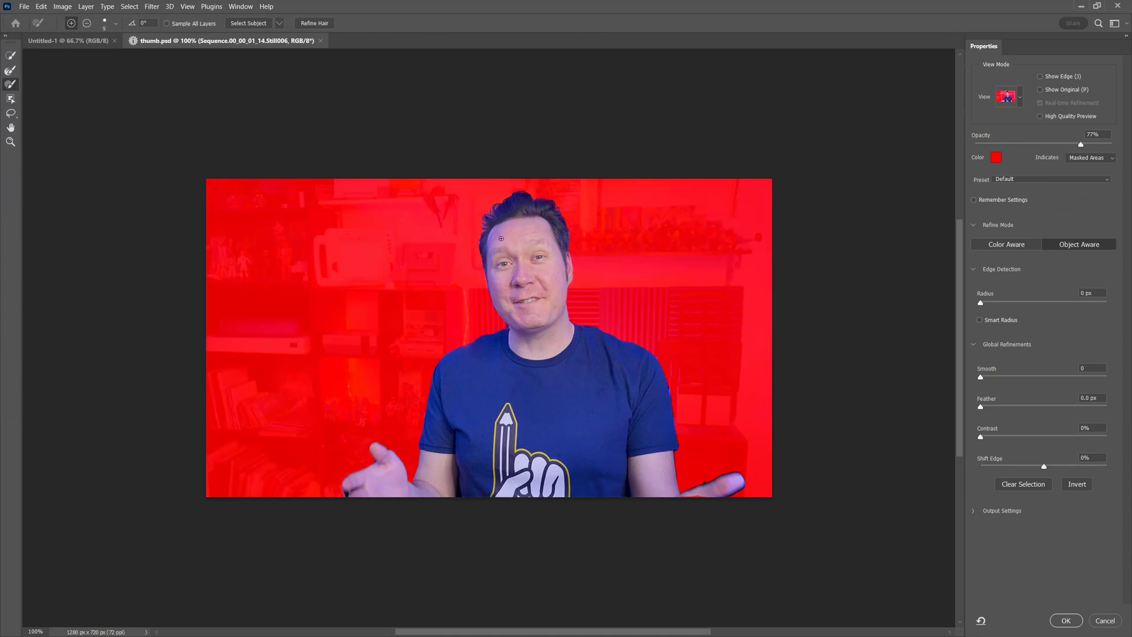
left_click_drag(1043, 466, 1039, 466)
key("Return")
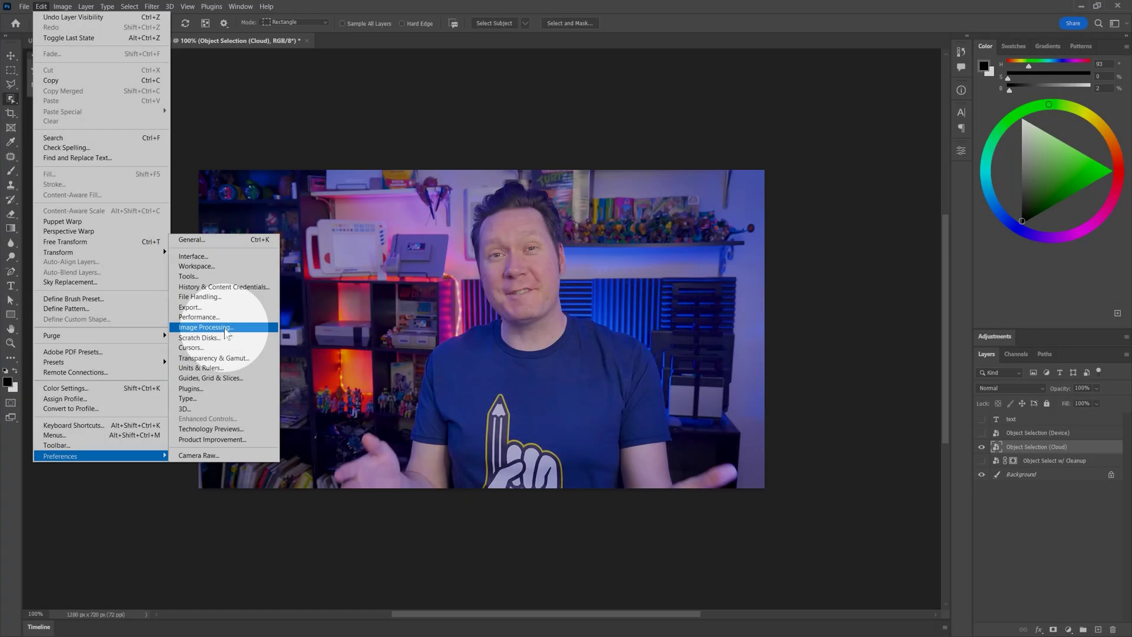
Step: Set Select Subject processing to Cloud (Detailed results) and run Select Subject on the presenter
left_click(226, 327)
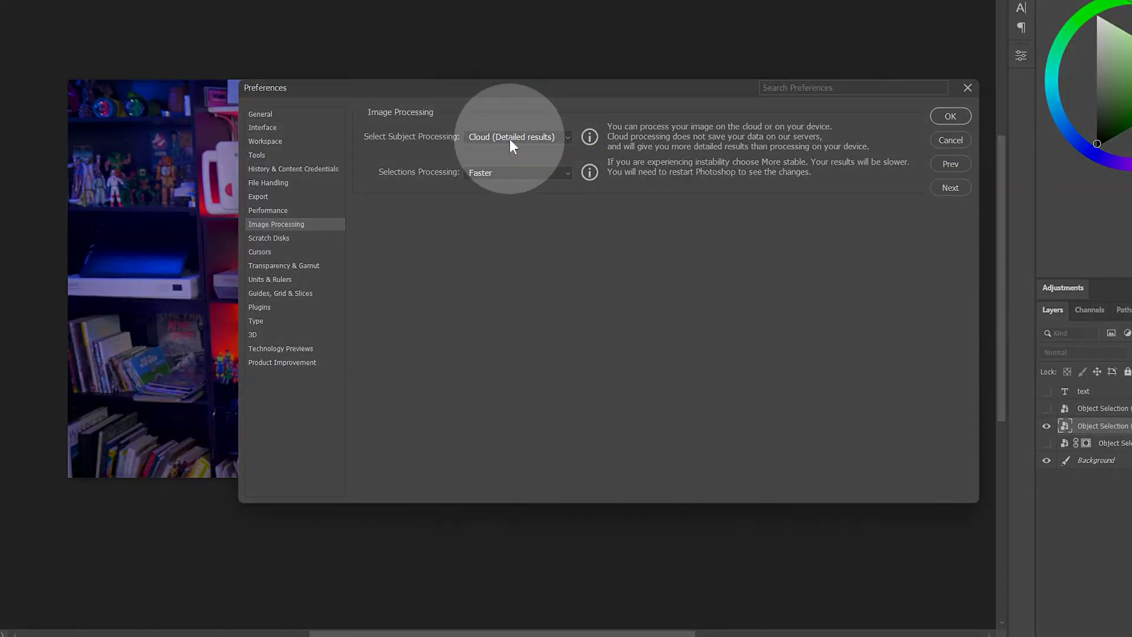
left_click(507, 139)
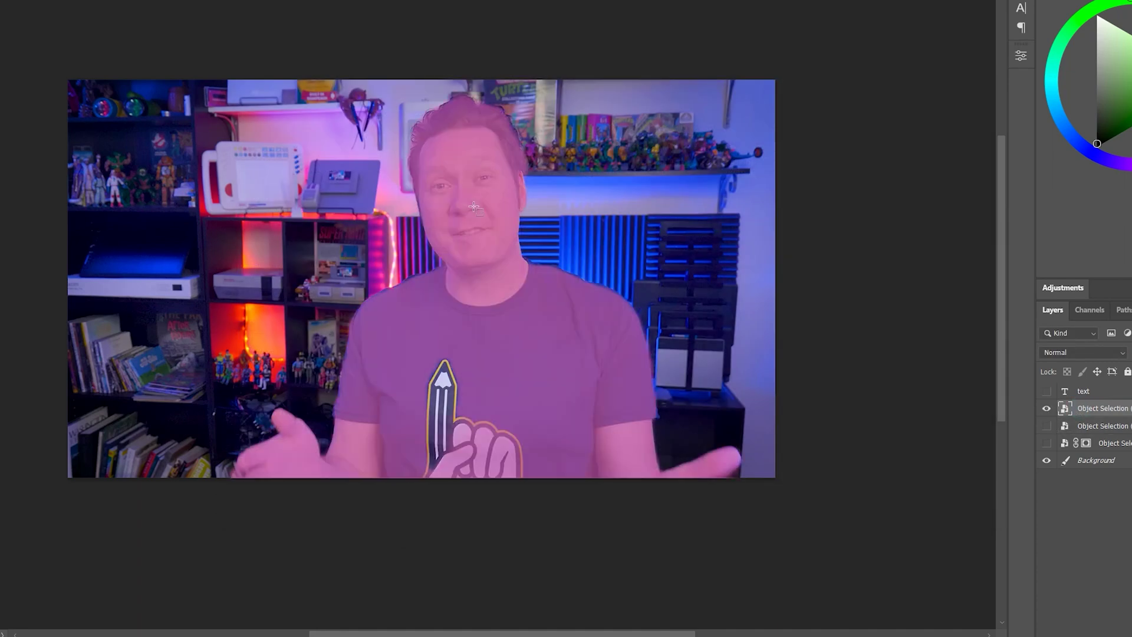
left_click(472, 207)
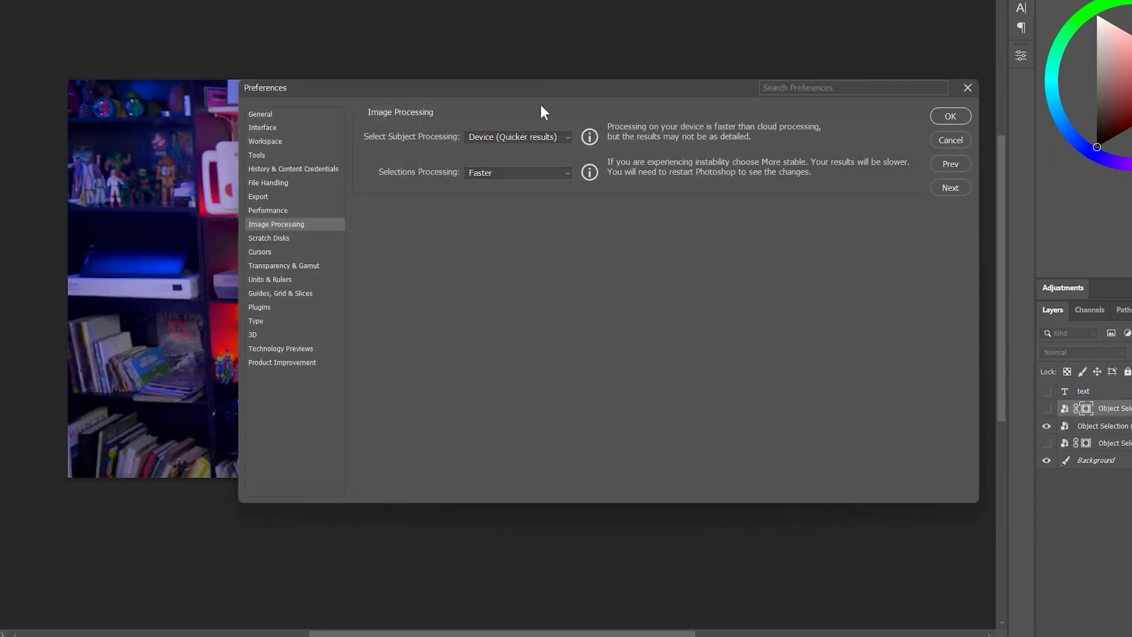
left_click(519, 138)
left_click(513, 161)
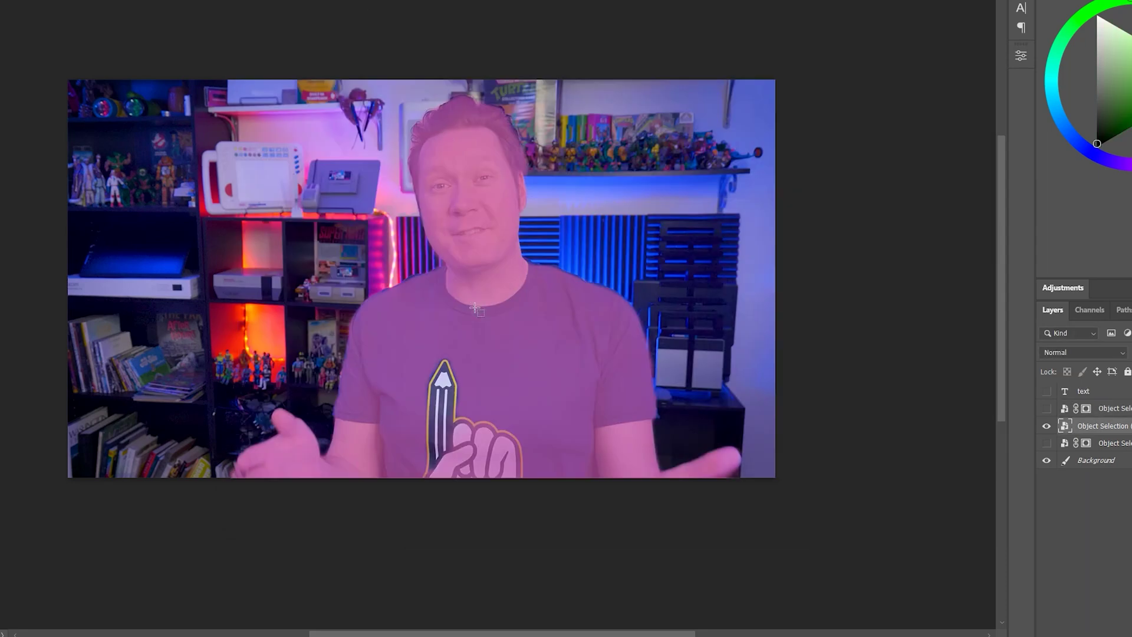
left_click(475, 309)
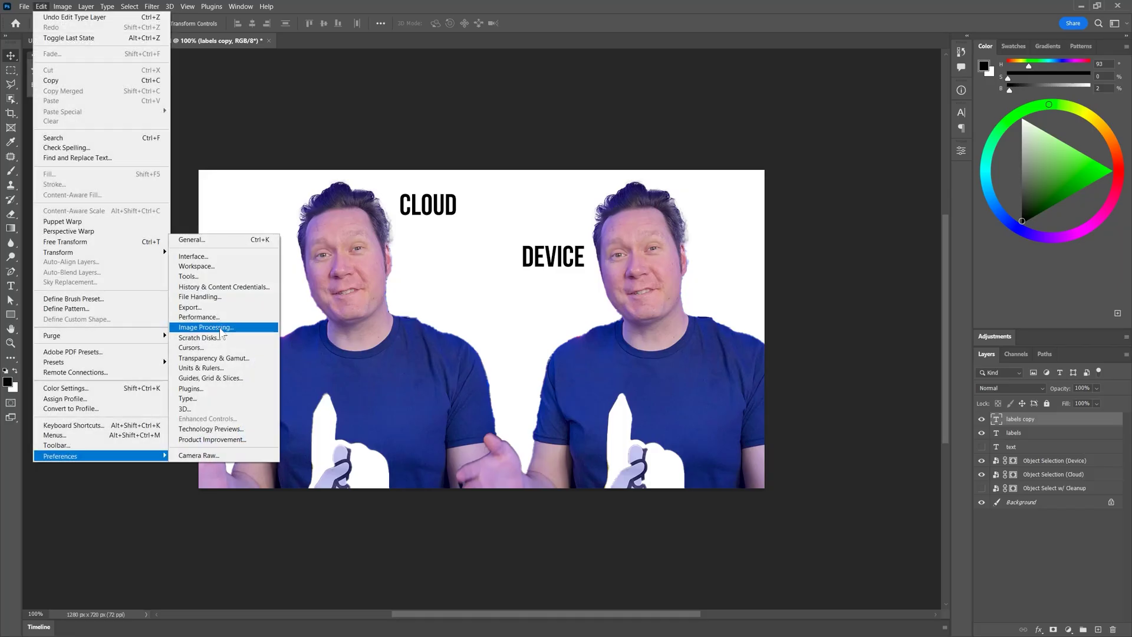
Step: Leave Selections Processing set to Faster in Image Processing preferences
left_click(220, 330)
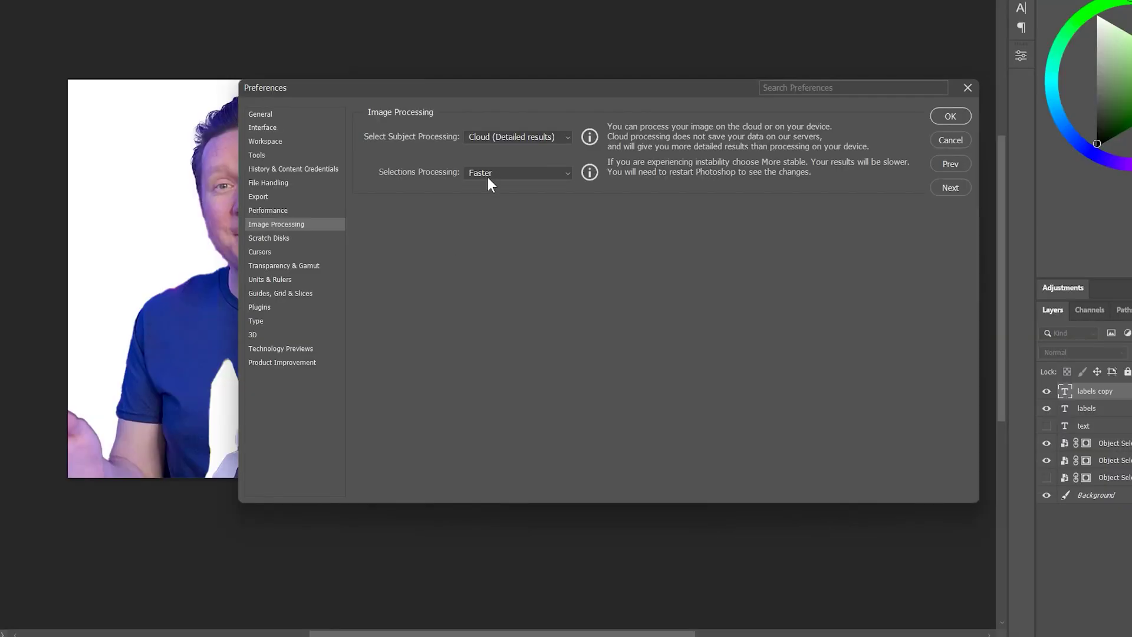
left_click(496, 173)
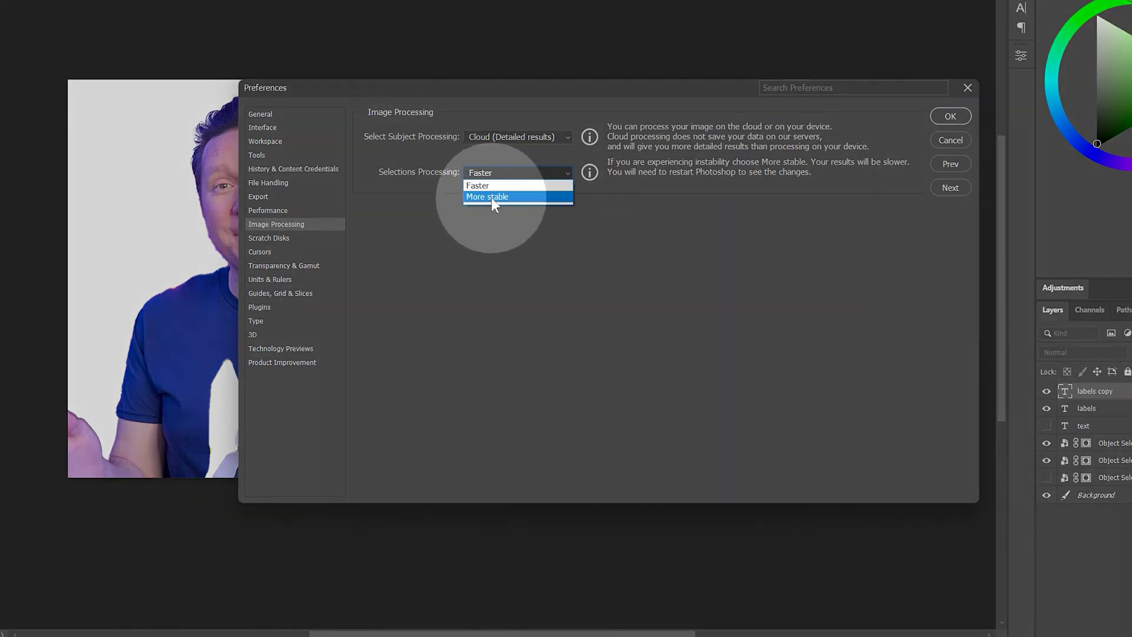
left_click(491, 187)
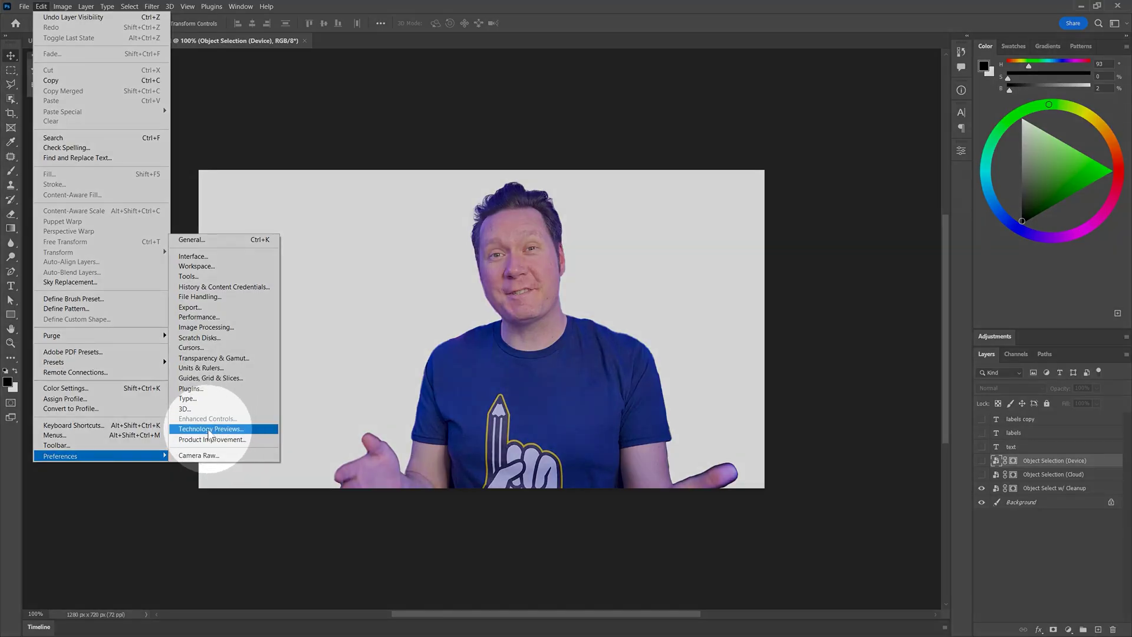
Step: Open the Technology Previews page of the Preferences dialog
left_click(209, 429)
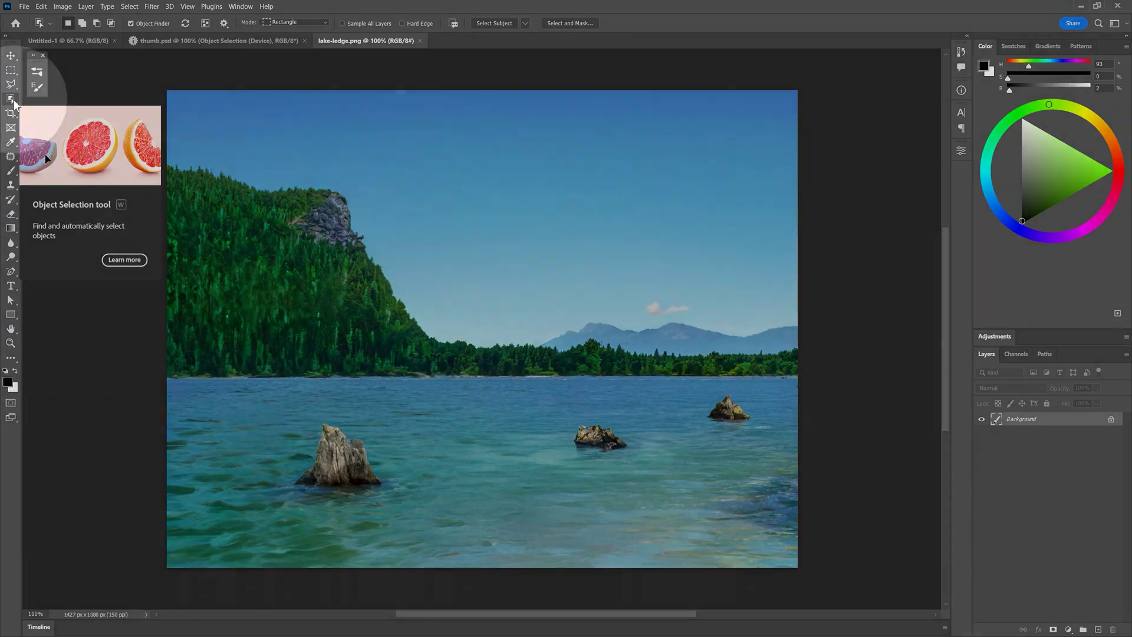
Step: Select and content-fill away the left, middle and right rocks in the lake
left_click(11, 85)
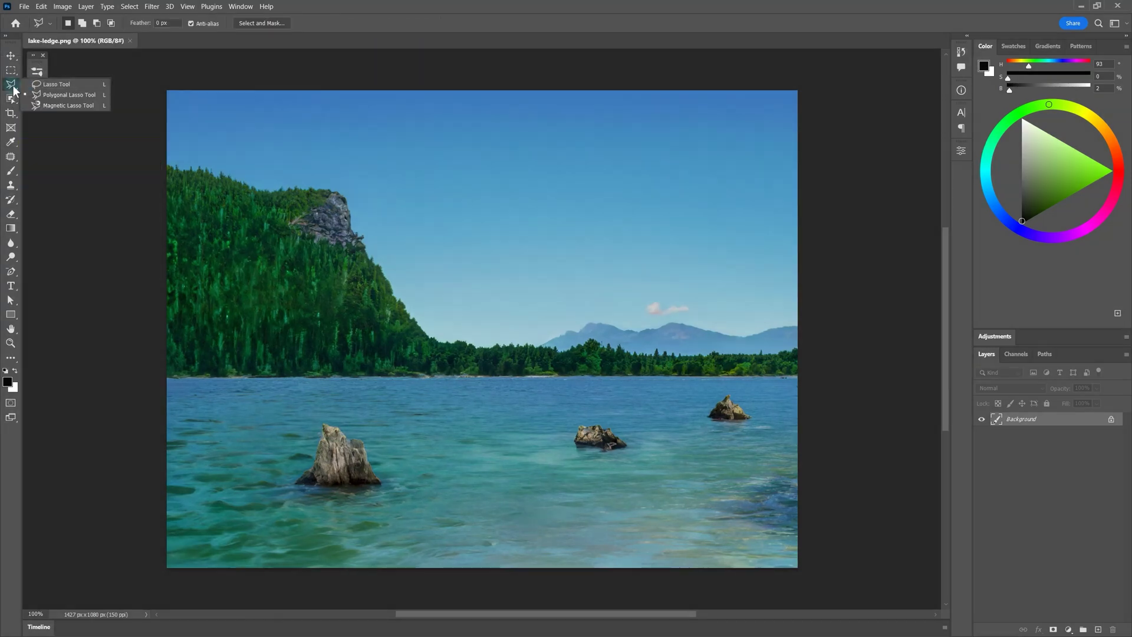
left_click(56, 84)
mouse_move(293, 485)
left_mouse_down()
mouse_move(330, 422)
mouse_move(367, 446)
mouse_move(386, 484)
mouse_move(359, 500)
mouse_move(293, 499)
left_mouse_up()
left_click(11, 99)
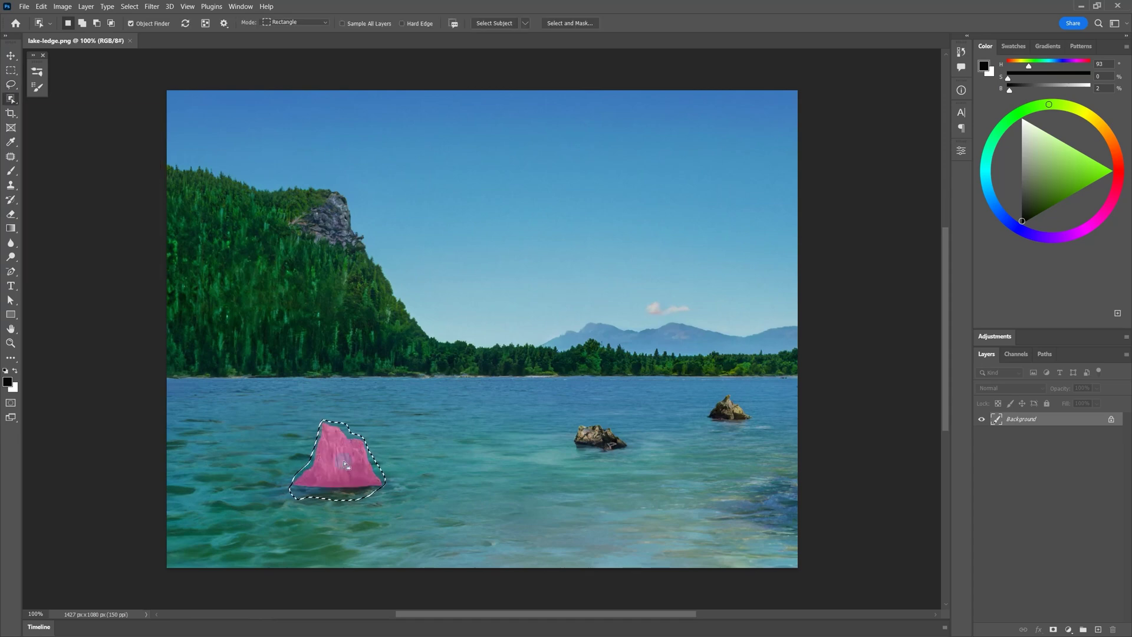
key("shift+BackSpace")
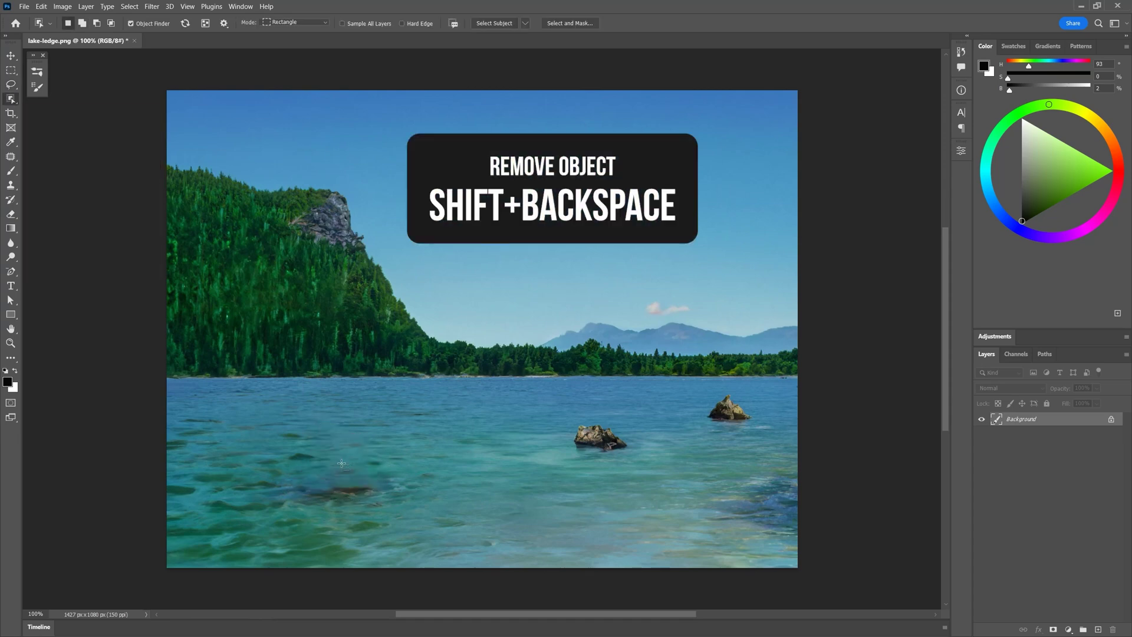
left_click(601, 437)
key("shift+BackSpace")
left_click(729, 411)
key("shift+BackSpace")
Step: Remove the small cloud and the distant blue mountains with Shift+Backspace fills
left_click_drag(643, 293, 723, 313)
key("shift+BackSpace")
left_click_drag(545, 298, 812, 367)
key("shift+BackSpace")
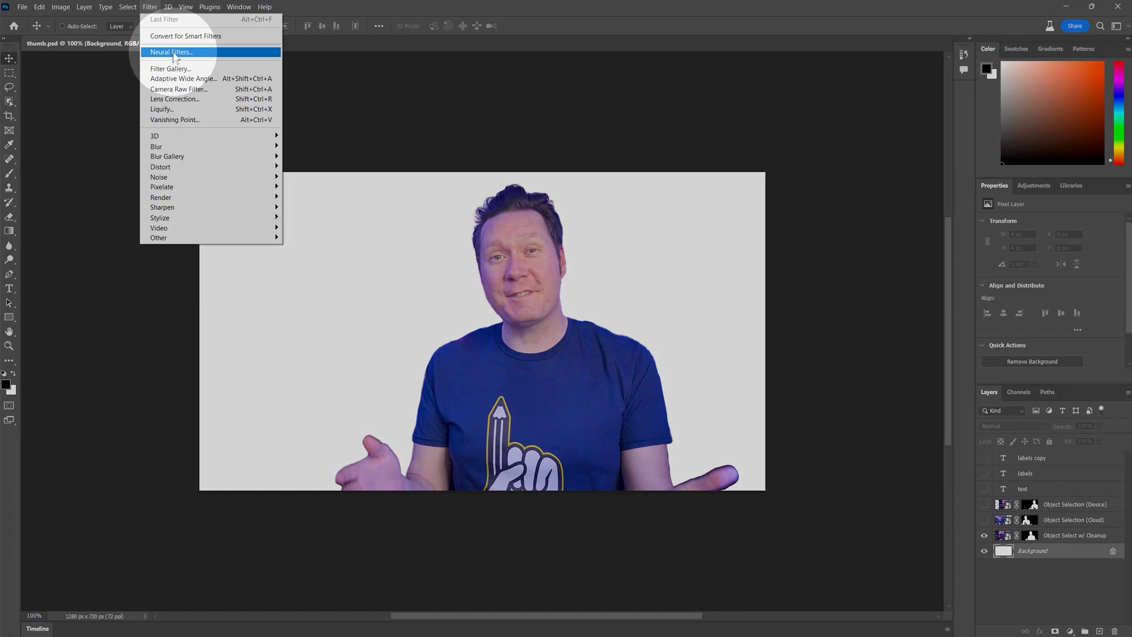
Step: Enable Backdrop Creator in Neural Filters and generate backdrops from the prompt 'brick wall'
left_click(171, 54)
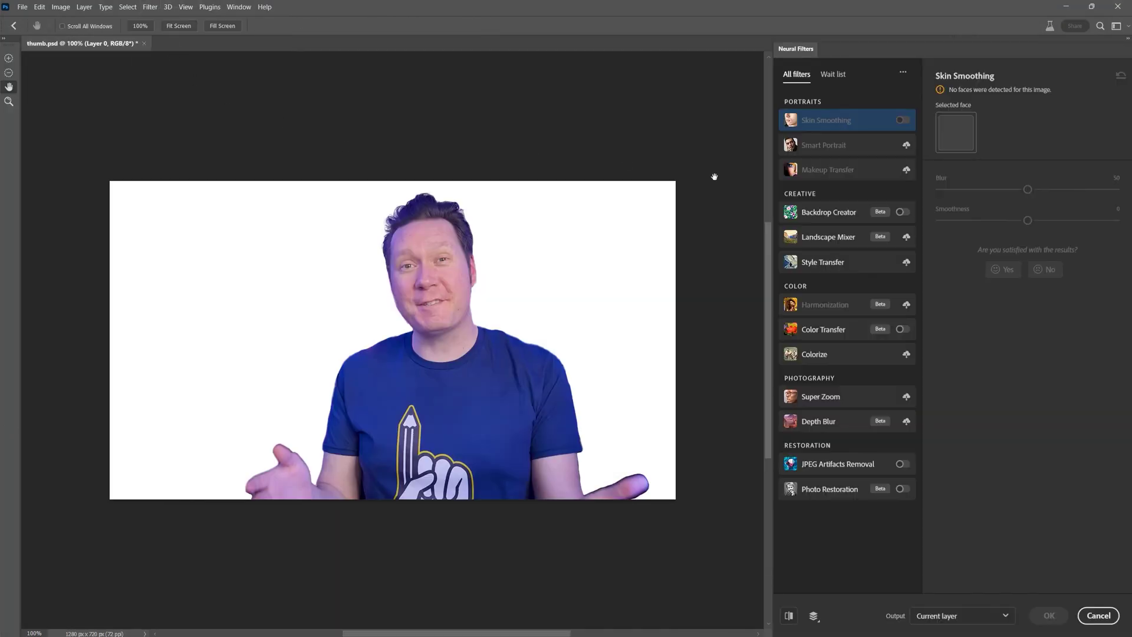
left_click(902, 211)
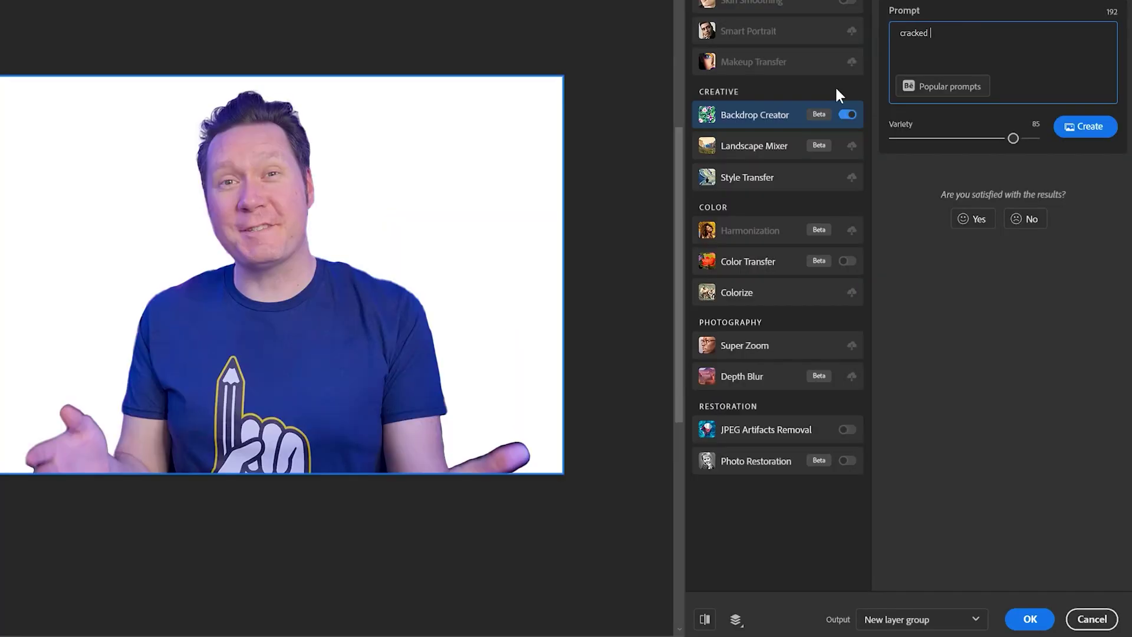
type("brick wall")
left_click(1082, 127)
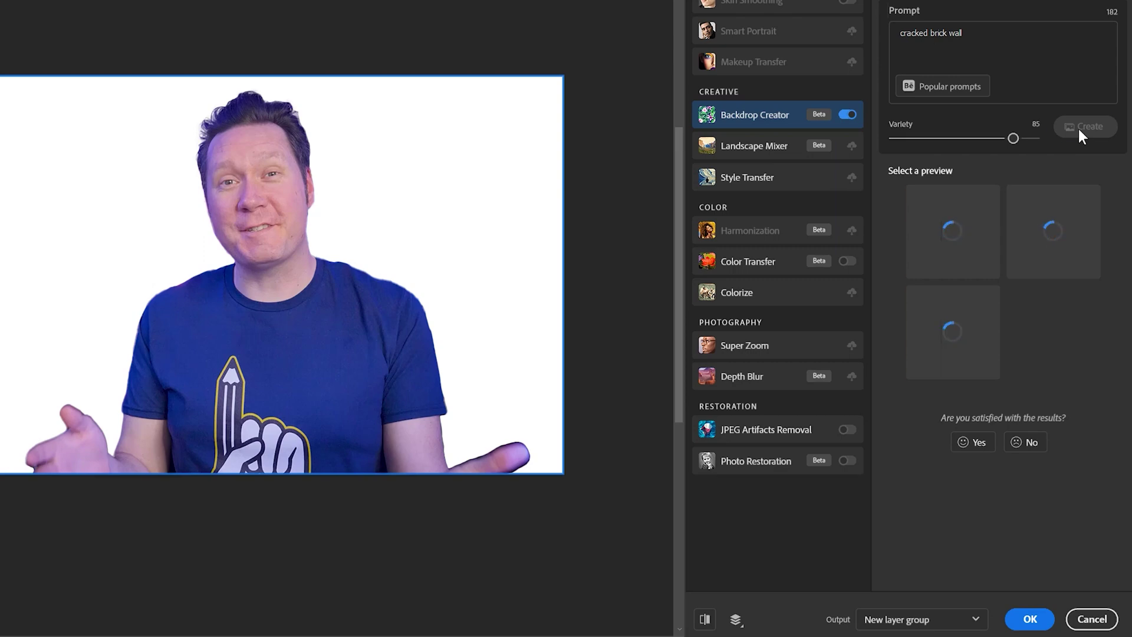
Step: Compare the three generated brick wall backdrop previews
left_click(956, 247)
left_click(1009, 269)
left_click(960, 330)
left_click(958, 241)
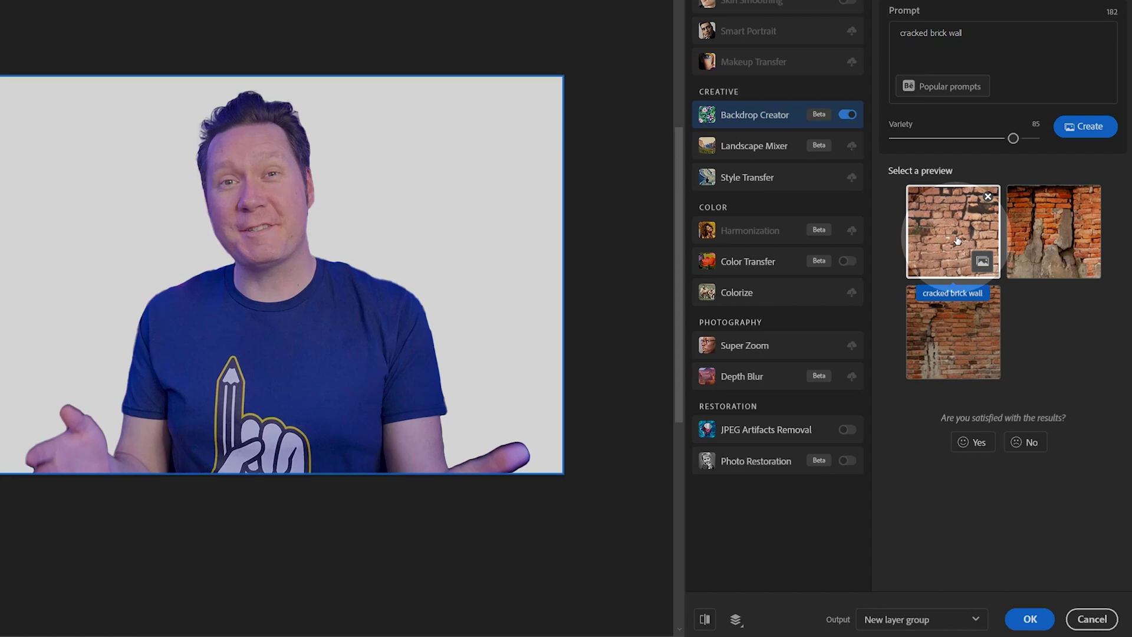
Step: Try the brick wall previews as backdrops, then generate sunset sky backdrops
left_click(957, 240)
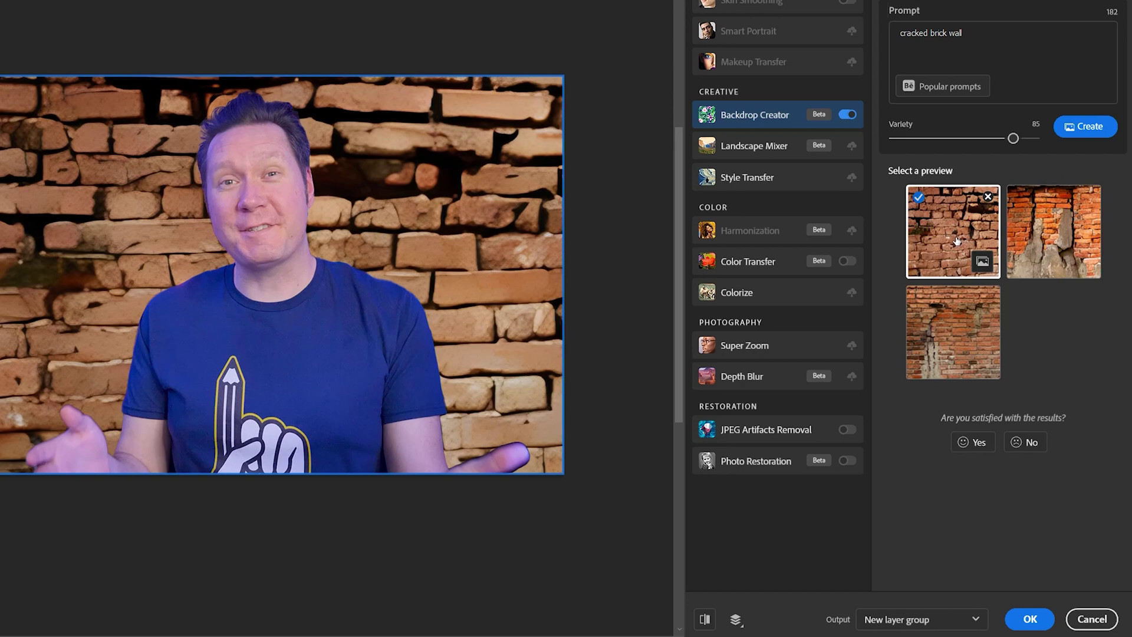
left_click(1035, 237)
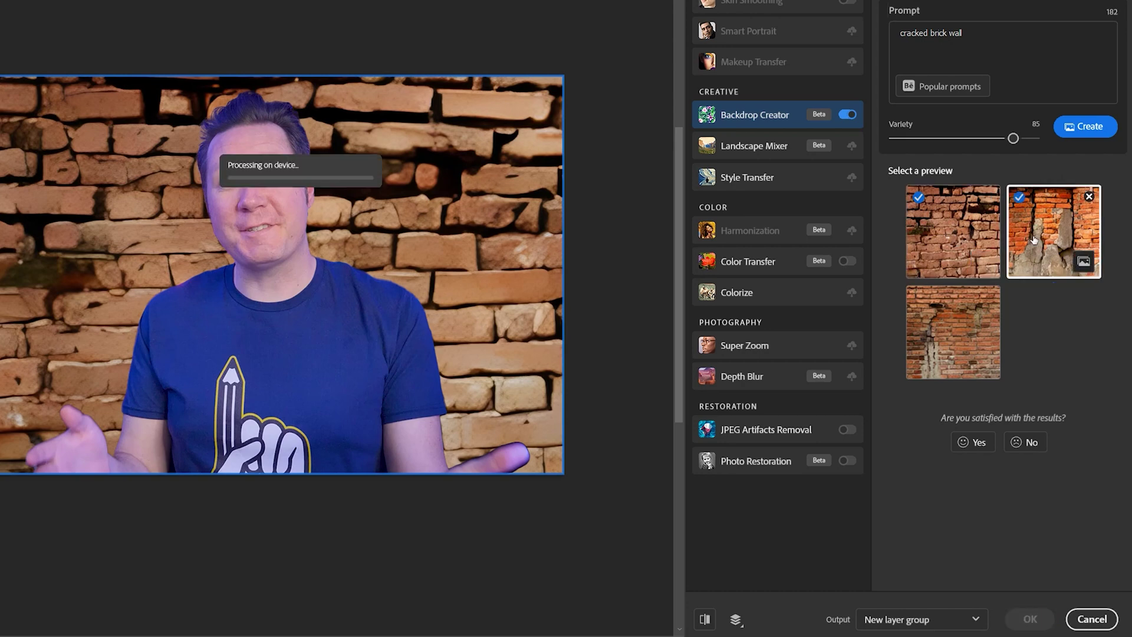
left_click(942, 323)
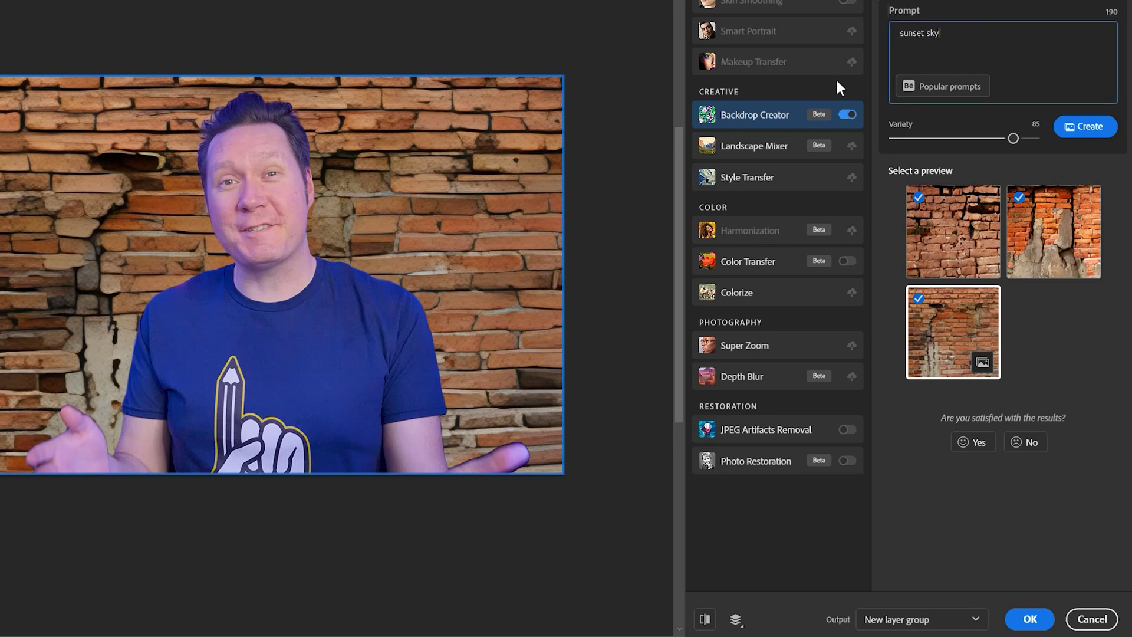
left_click(1074, 127)
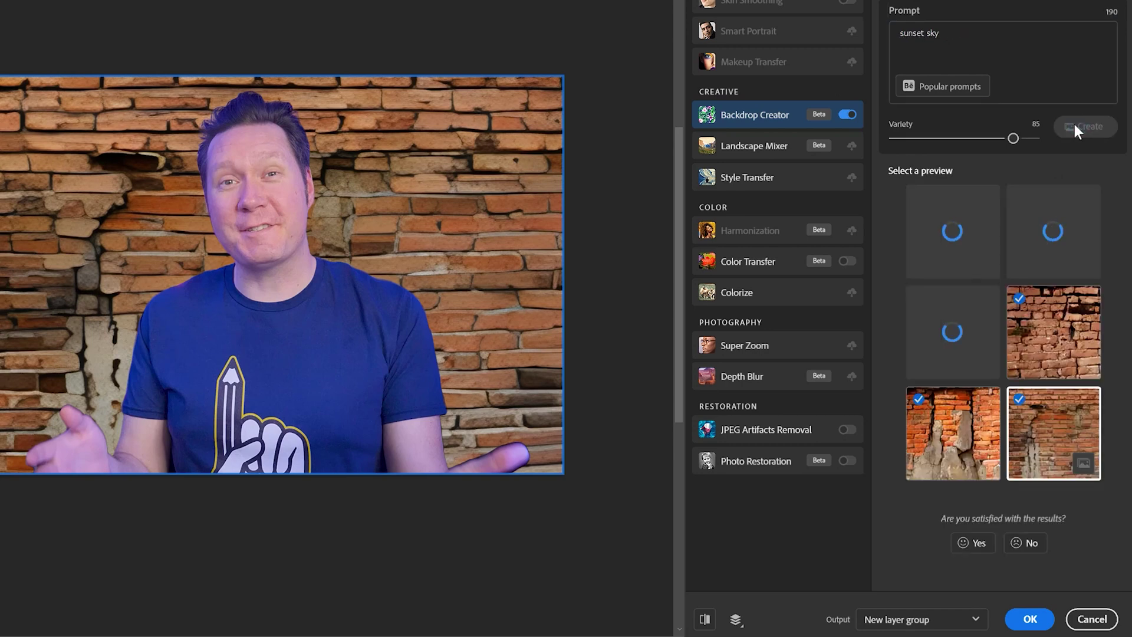
Step: Replace the prompt with 'city skyline' and generate new backdrops
triple_click(919, 33)
type("city skyline")
left_click(1075, 126)
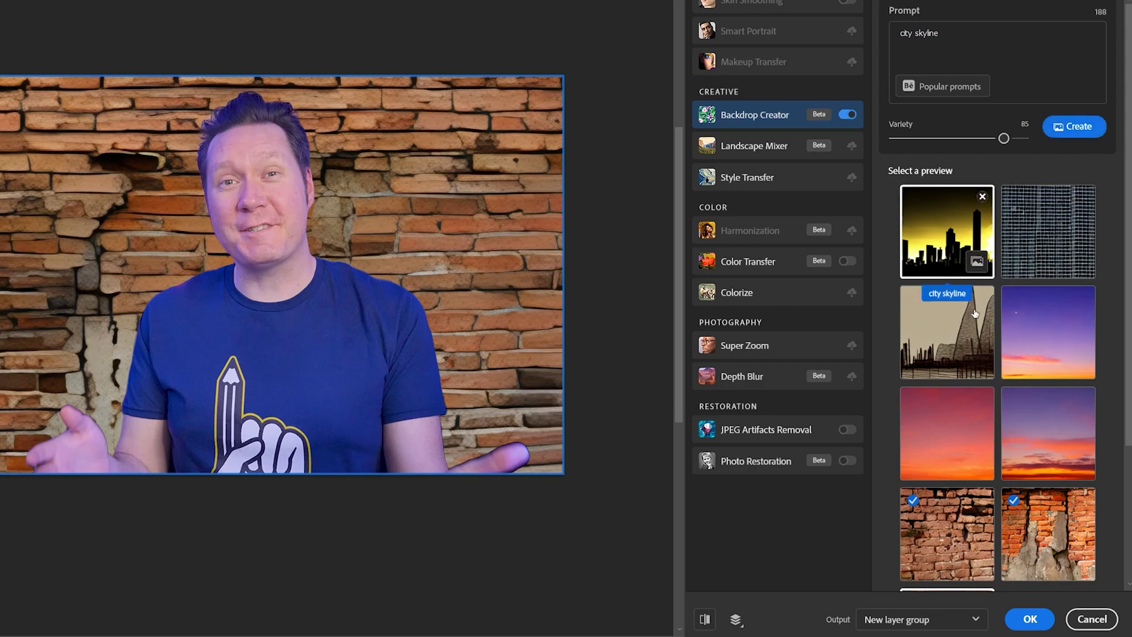
Step: Compare skyline, sunset and brick previews, settling on the sketched mountain-and-skyline backdrop
left_click(1049, 436)
left_click(947, 437)
left_click(1045, 354)
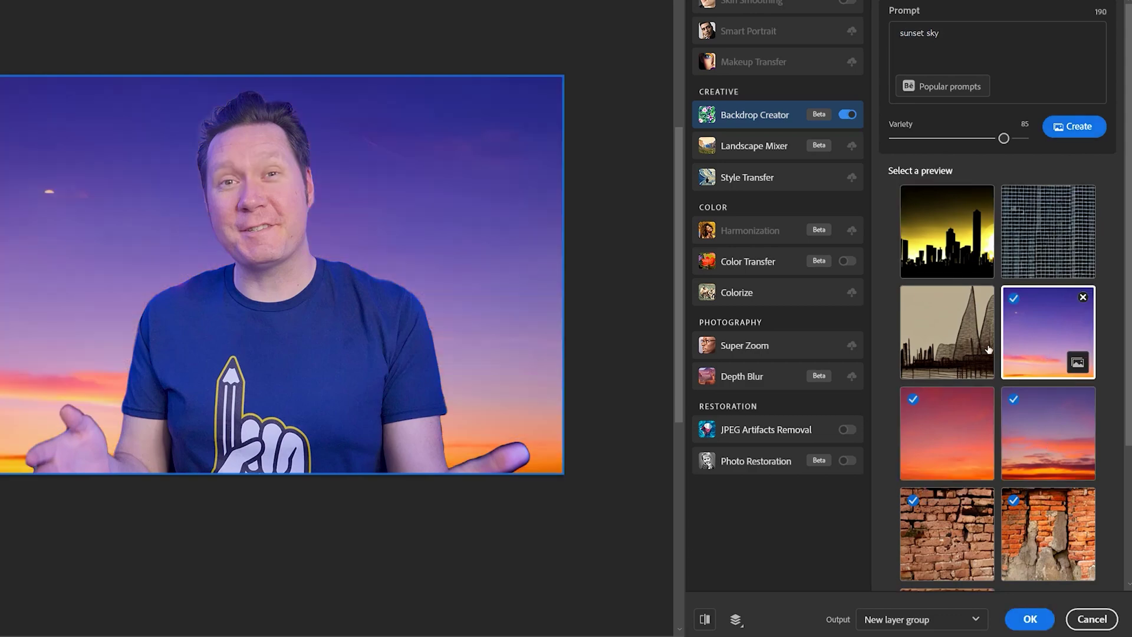
left_click(955, 344)
left_click(970, 253)
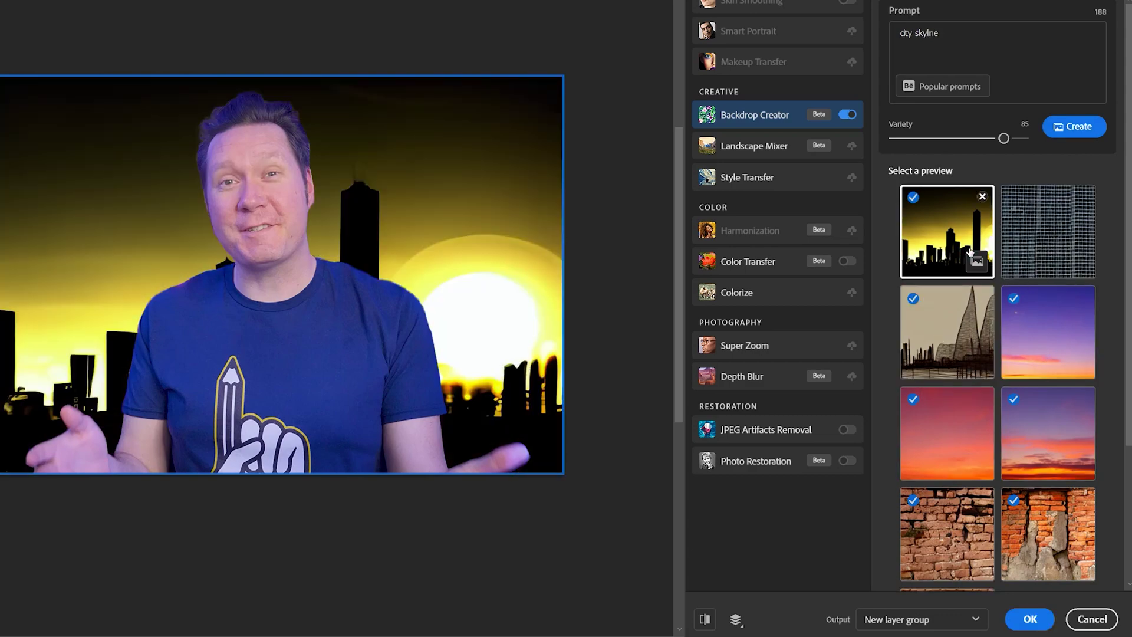
key("ctrl+minus")
key("ctrl+minus")
left_click(960, 529)
key("ctrl+plus")
key("ctrl+plus")
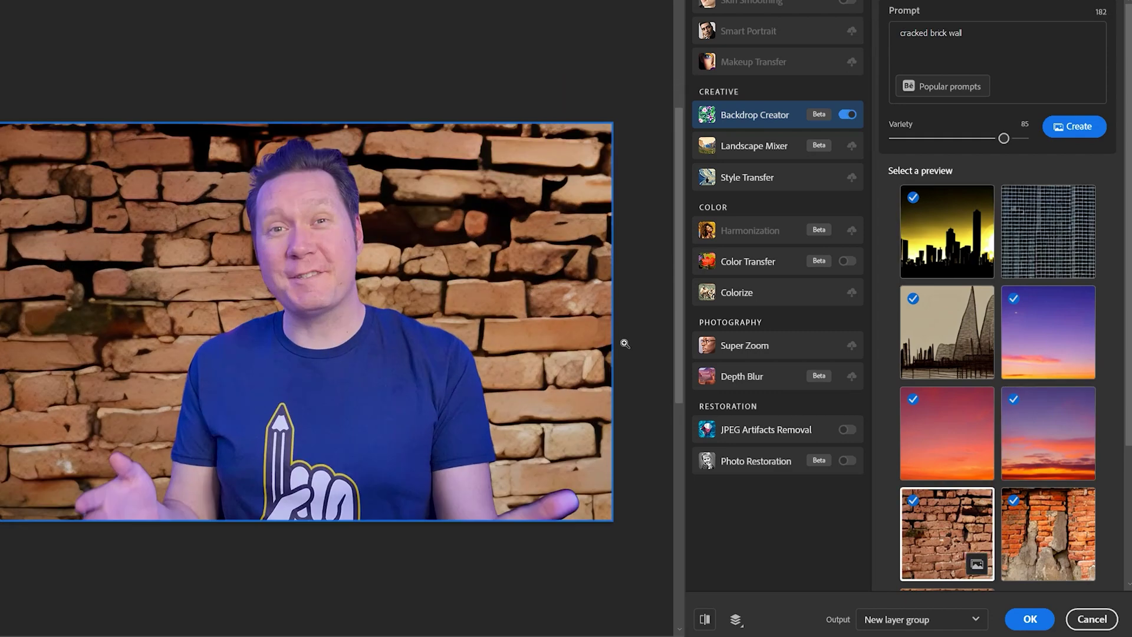
left_click(932, 339)
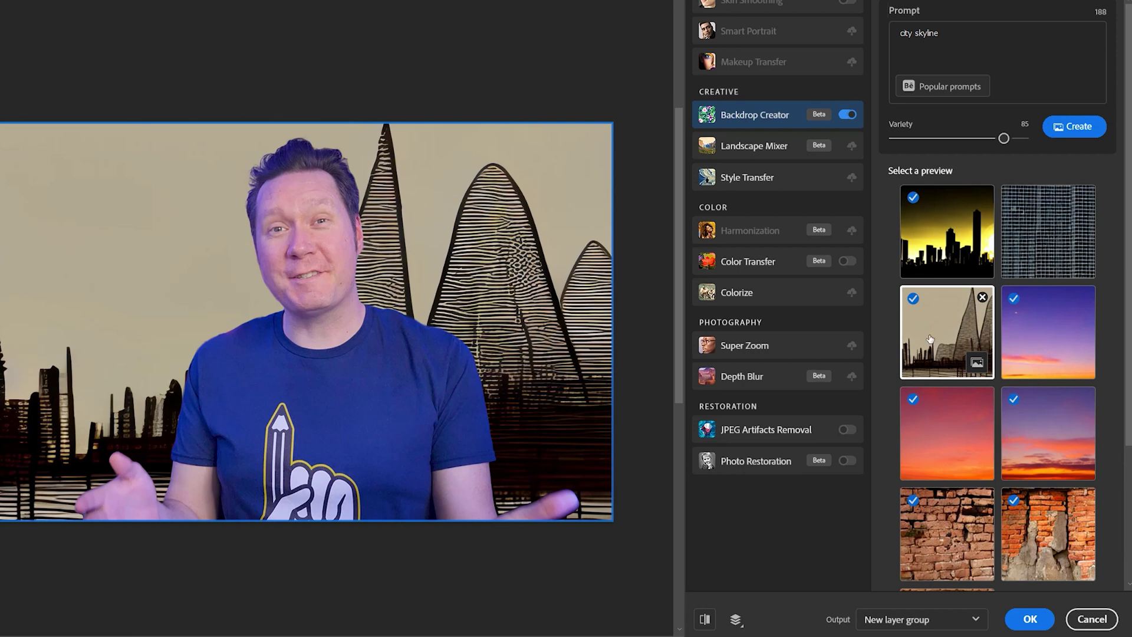
Step: Add 'watercolor' to the prompt and generate new skyline backdrops
left_click(900, 33)
type("watercolor")
left_click(1064, 134)
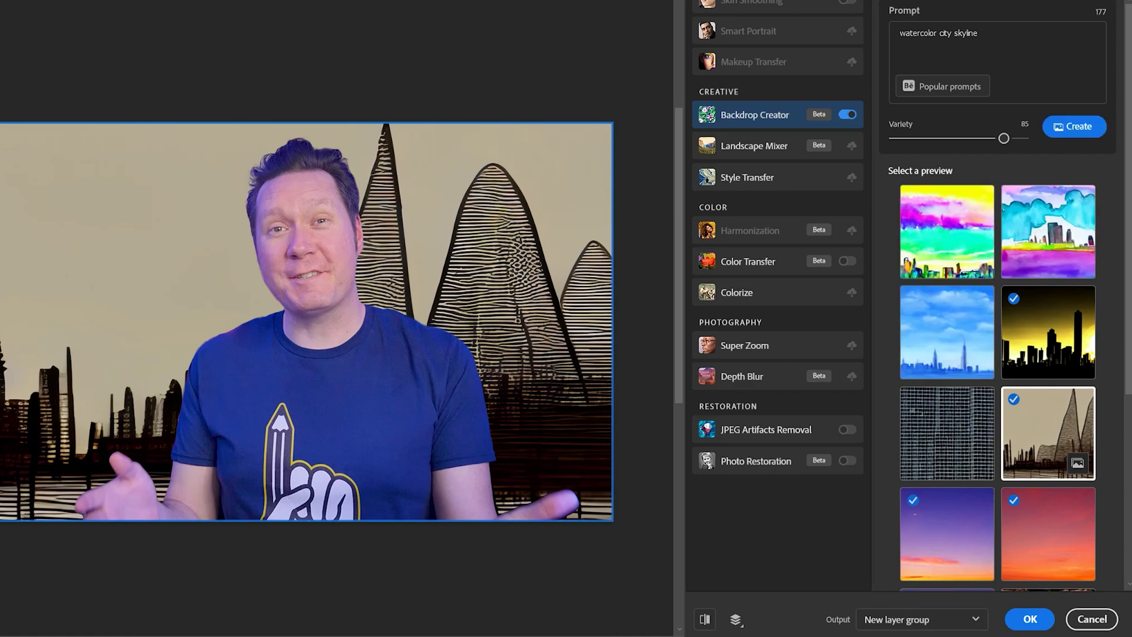
Step: Try the watercolor previews and keep the blue-sky skyline behind the presenter
left_click(1051, 253)
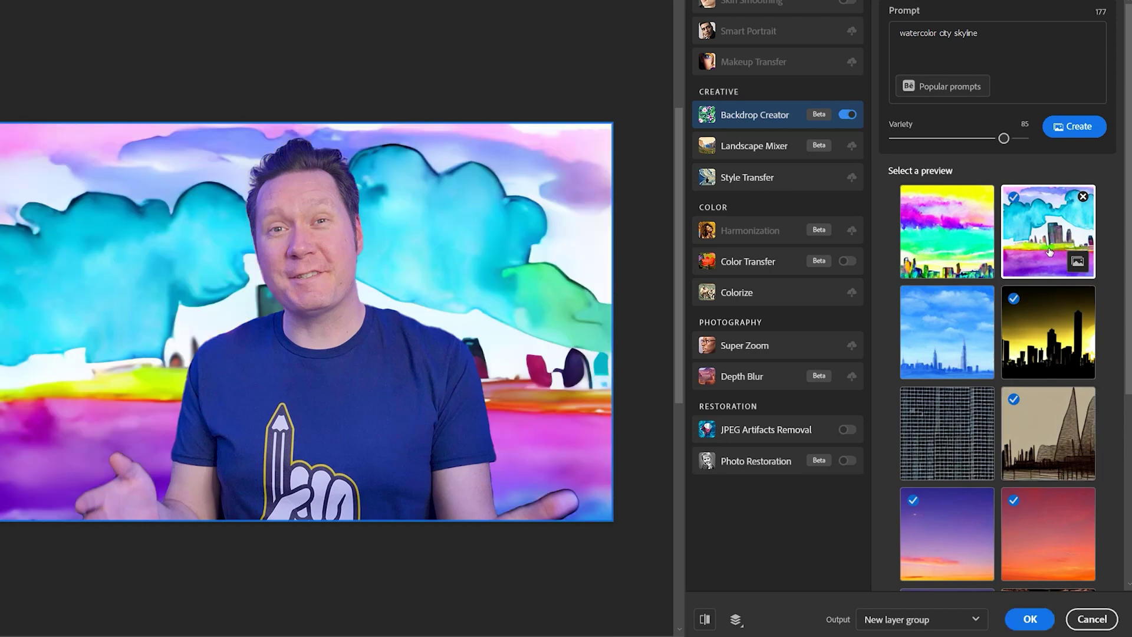
left_click(965, 338)
left_click(961, 260)
left_click(962, 329)
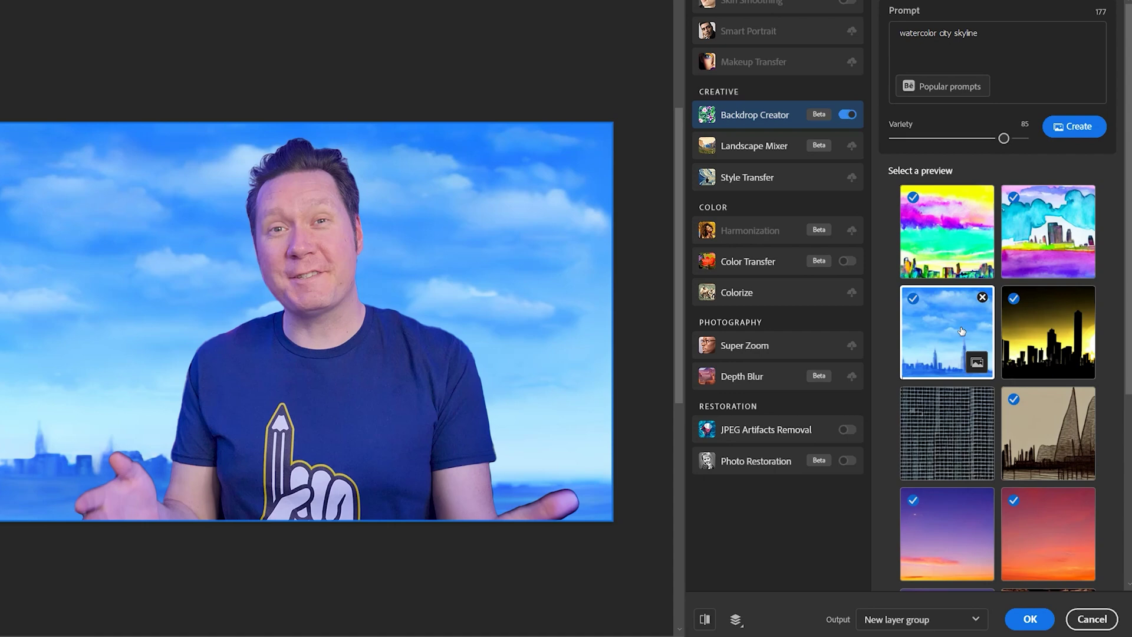
key("ctrl+a")
Step: Generate backdrops for 'crowd of people' and apply the blurred bokeh lights preview
type("crowd of people")
key("Return")
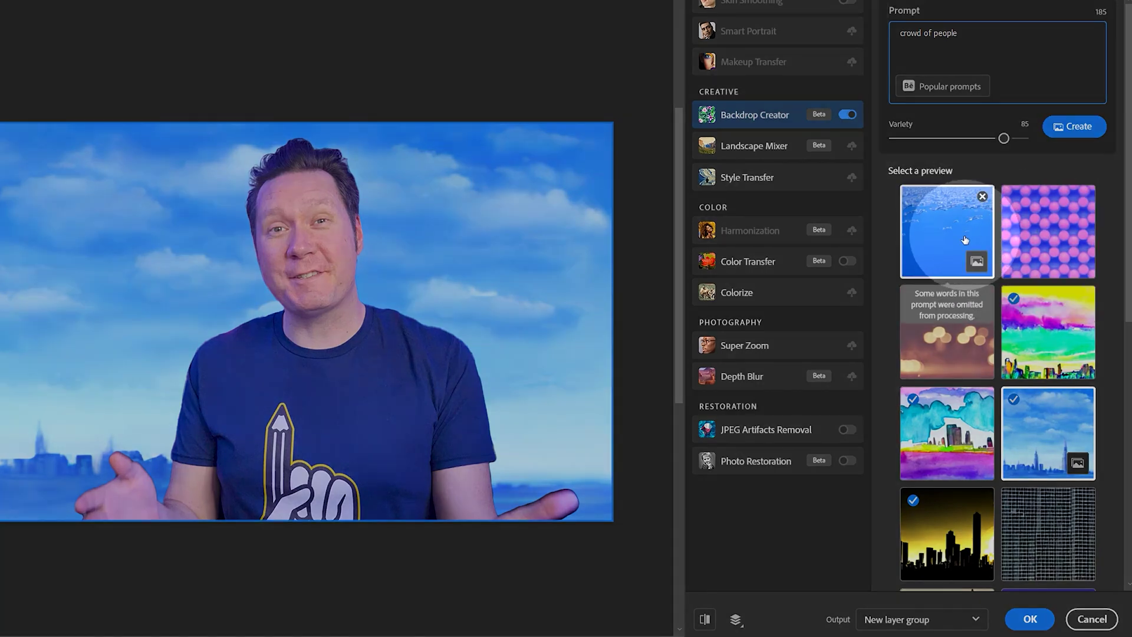
left_click(953, 341)
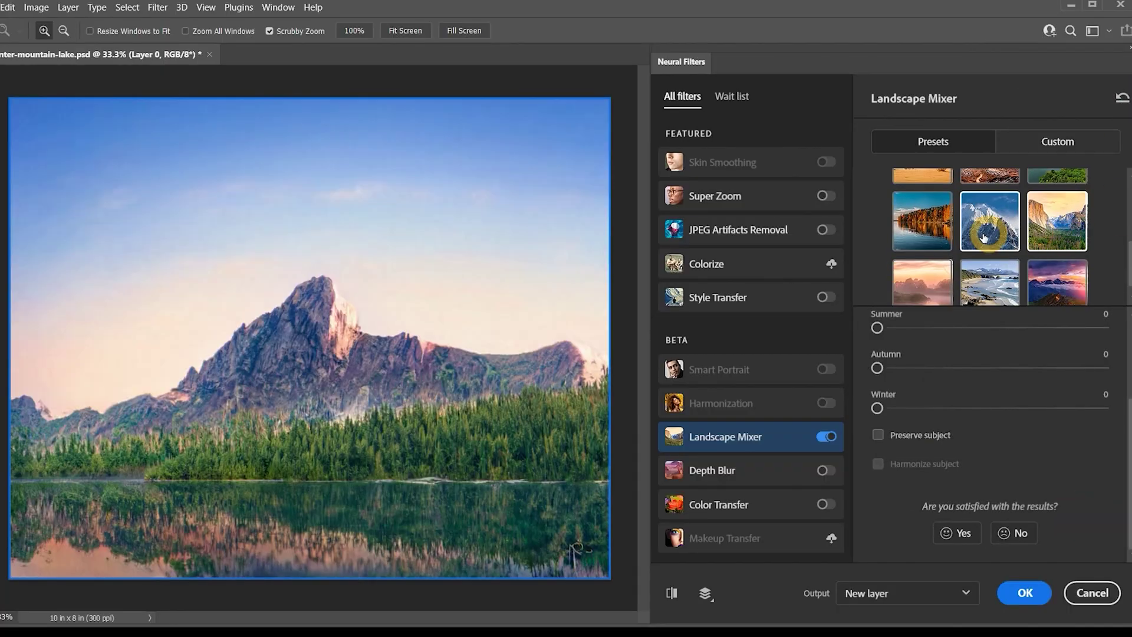
Step: Apply the autumn lake preset, then the desert preset, from Landscape Mixer presets
left_click(944, 231)
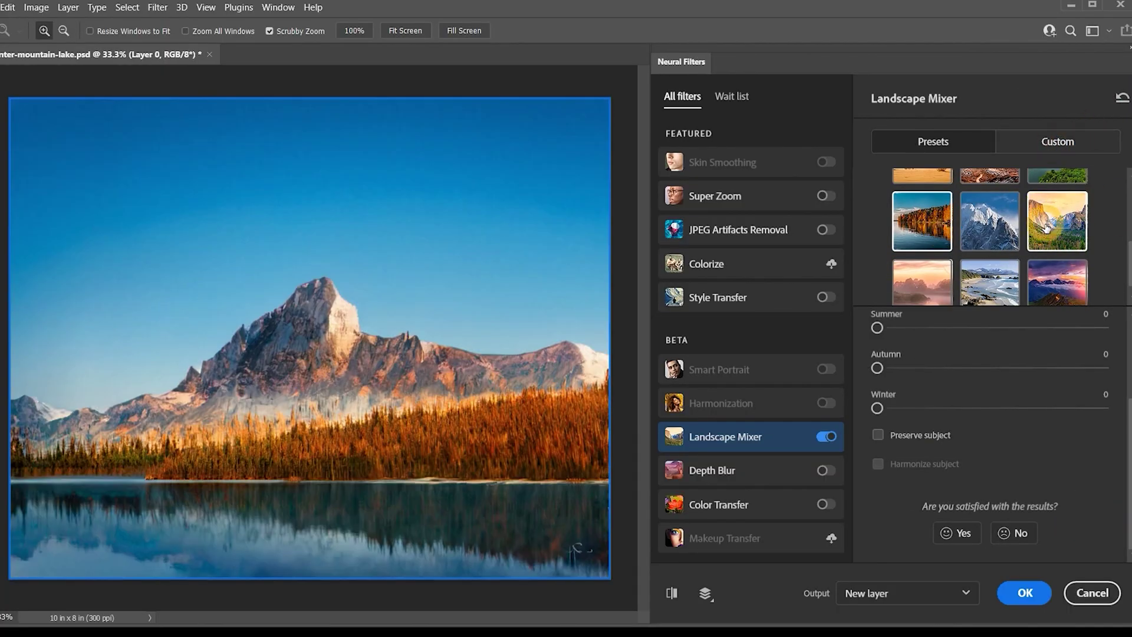
scroll(945, 246, "up", 2)
left_click(945, 246)
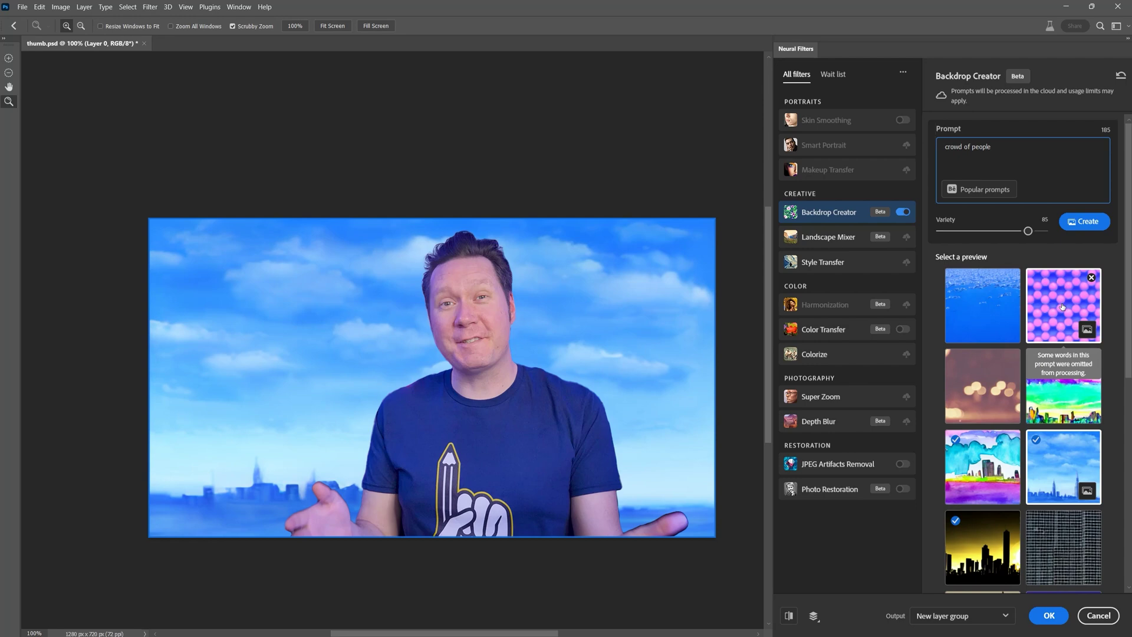
Step: Cycle through bokeh, white and blue skyline previews, ending on the pale watercolor skyline
left_click(982, 385)
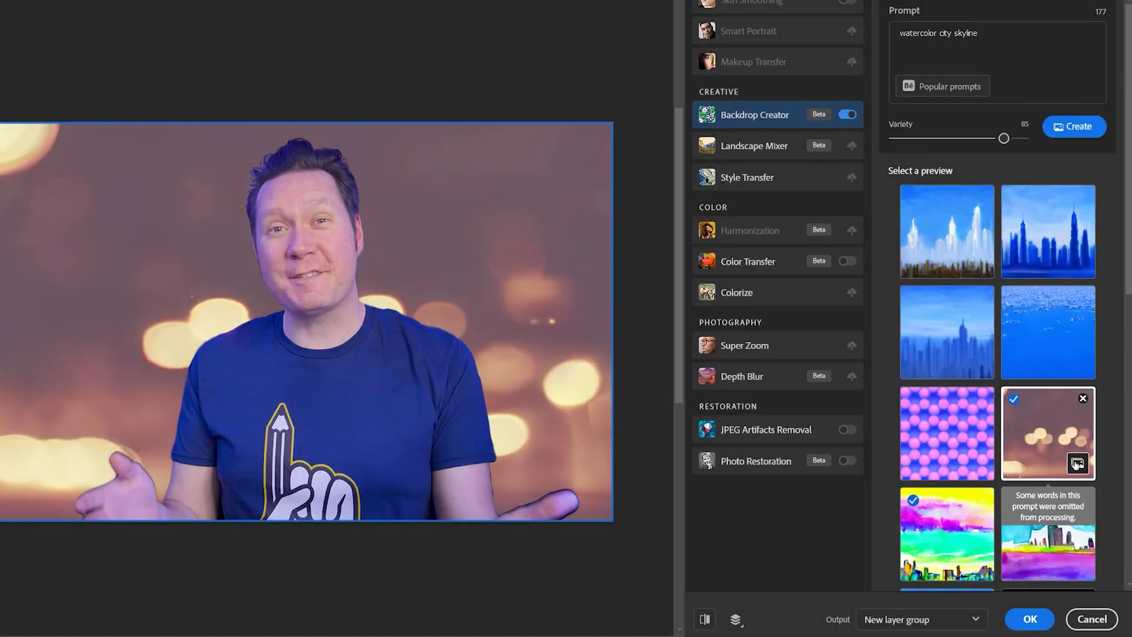
left_click(968, 263)
left_click(947, 434)
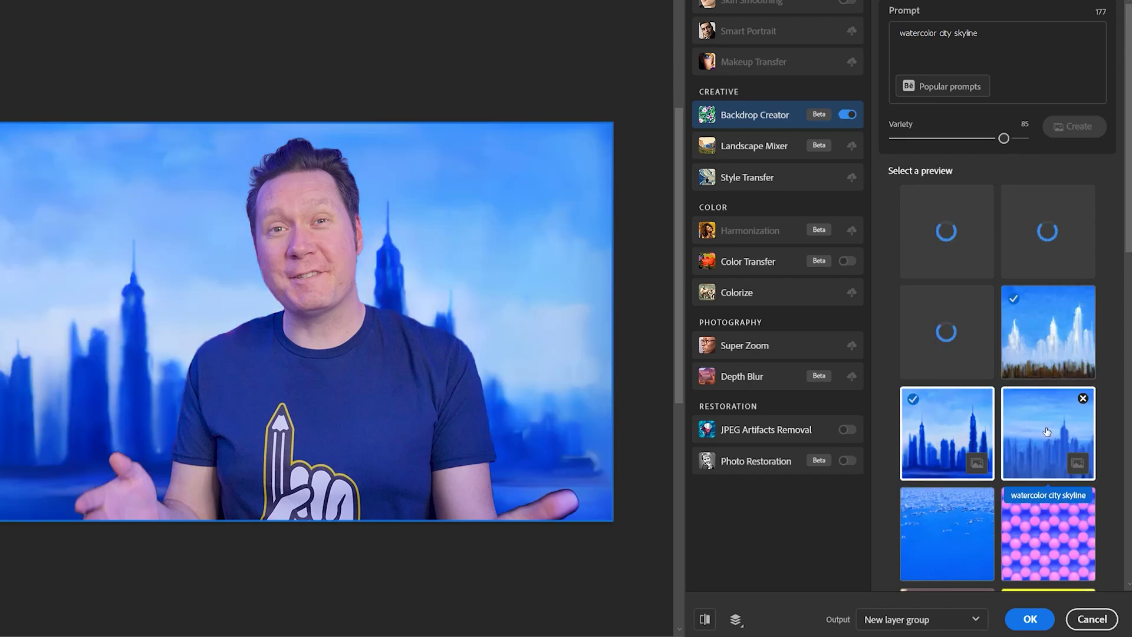
left_click(967, 342)
left_click(1037, 224)
left_click(947, 231)
left_click(1041, 430)
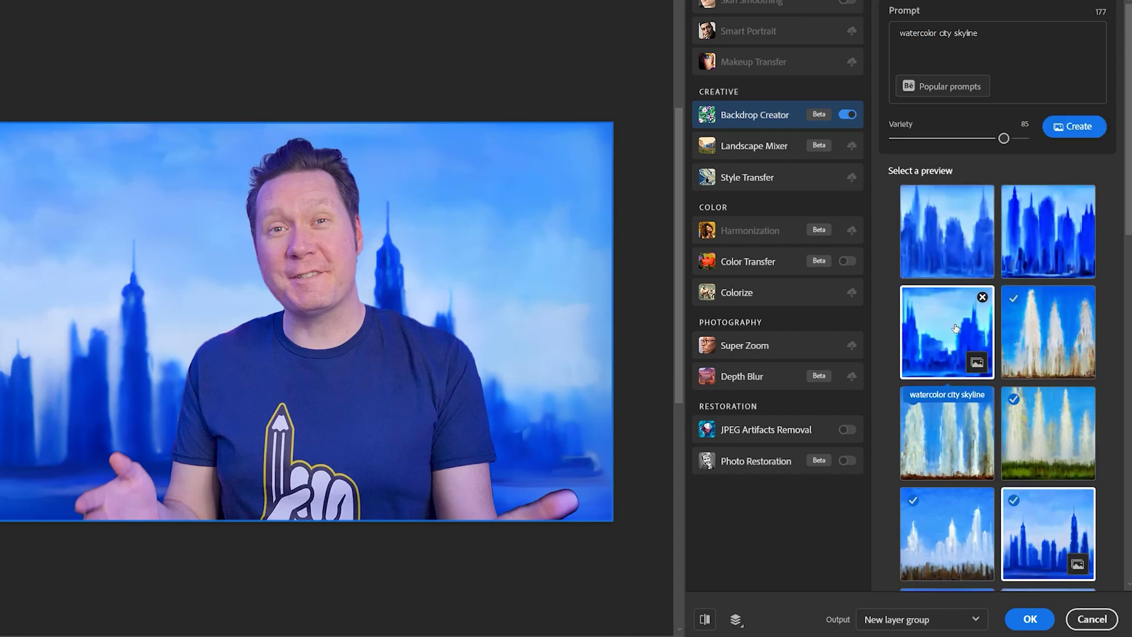
Step: Generate skyline previews at variety 100 and try the dark city, sunset and grey watercolor backdrops
left_click(955, 328)
left_click_drag(1003, 138, 1022, 138)
left_click(1056, 128)
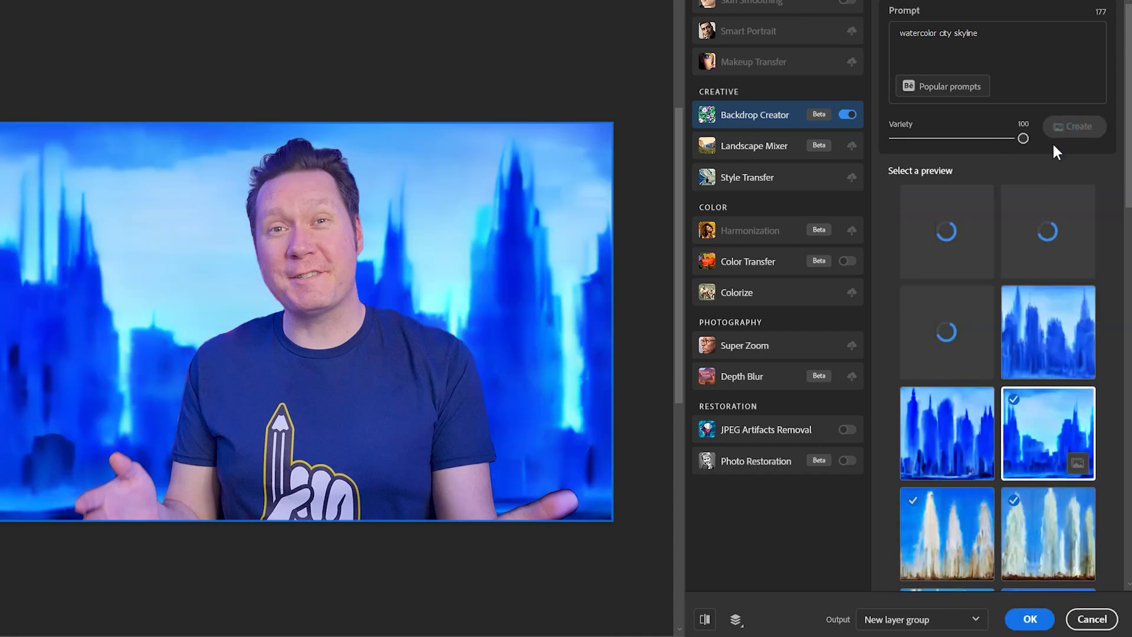
left_click(947, 332)
left_click(1039, 247)
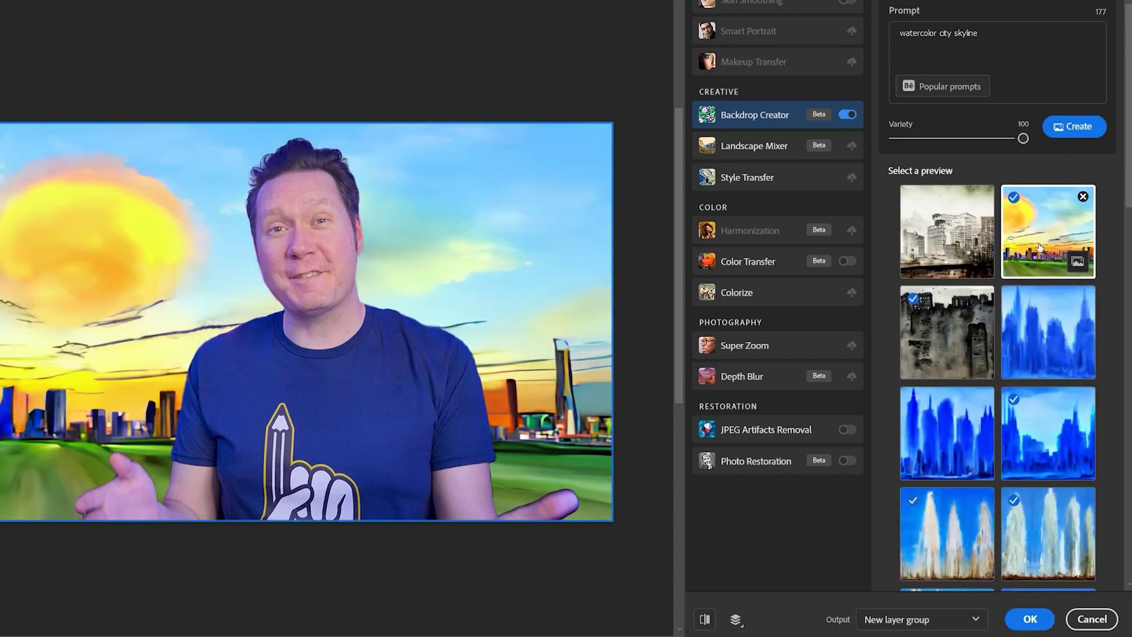
left_click(947, 231)
Step: Regenerate previews at variety 0 and settle on the white skyline sketch backdrop
left_click_drag(1023, 138, 894, 138)
left_click(1062, 128)
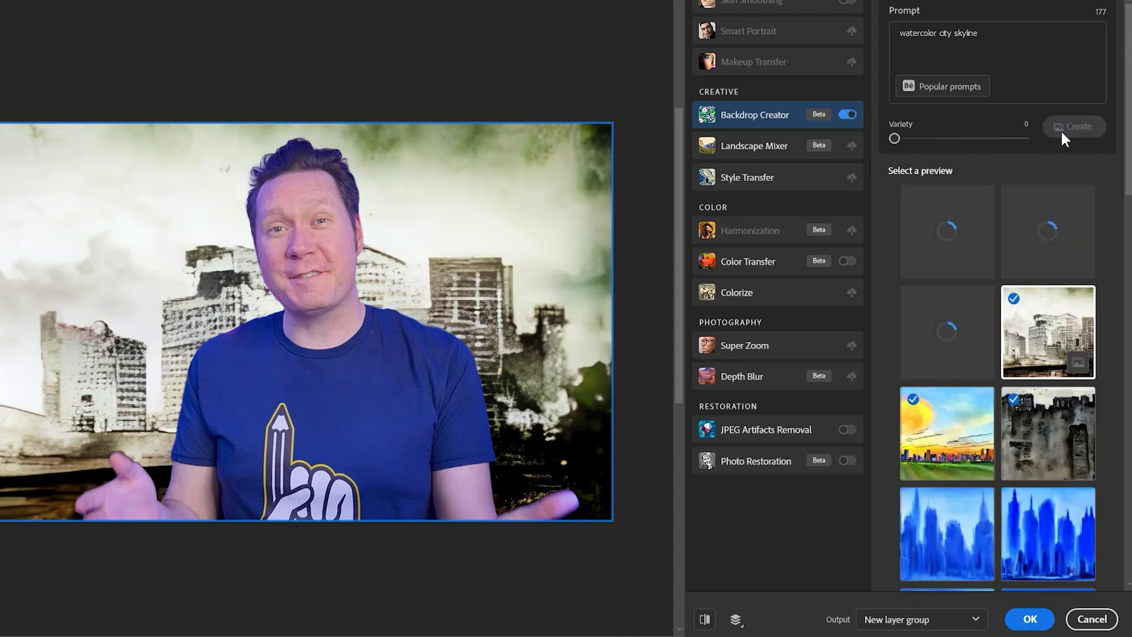
left_click(942, 335)
left_click(1046, 238)
left_click(943, 248)
left_click(1024, 253)
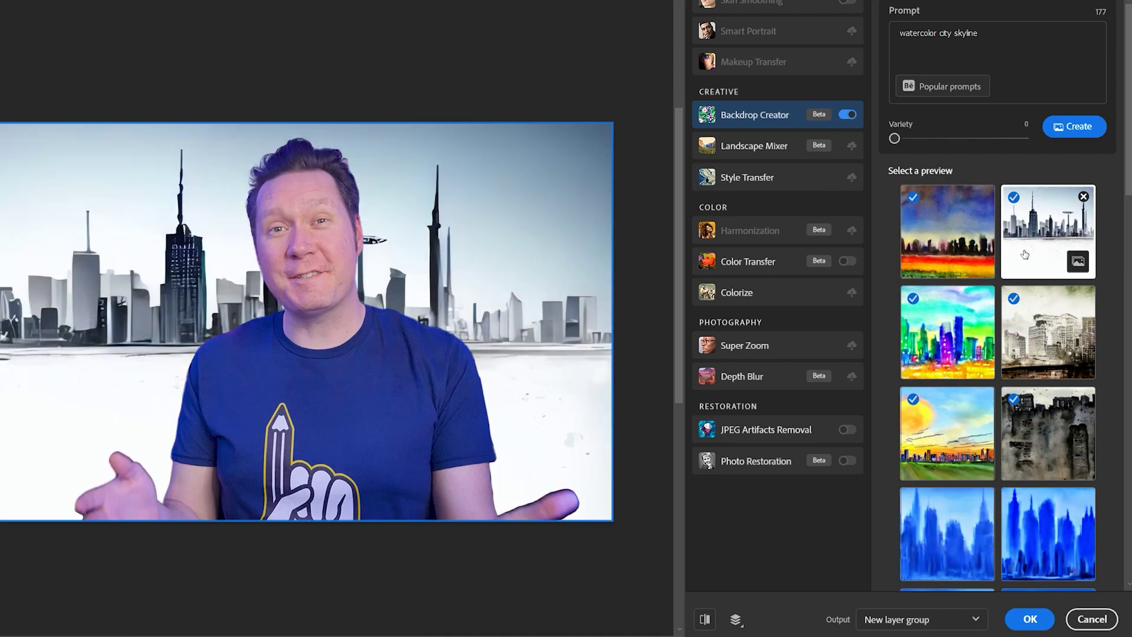
Step: Regenerate at variety 1, compare new watercolor previews and apply the orange watercolor backdrop
left_click_drag(894, 139, 888, 141)
left_click(1066, 133)
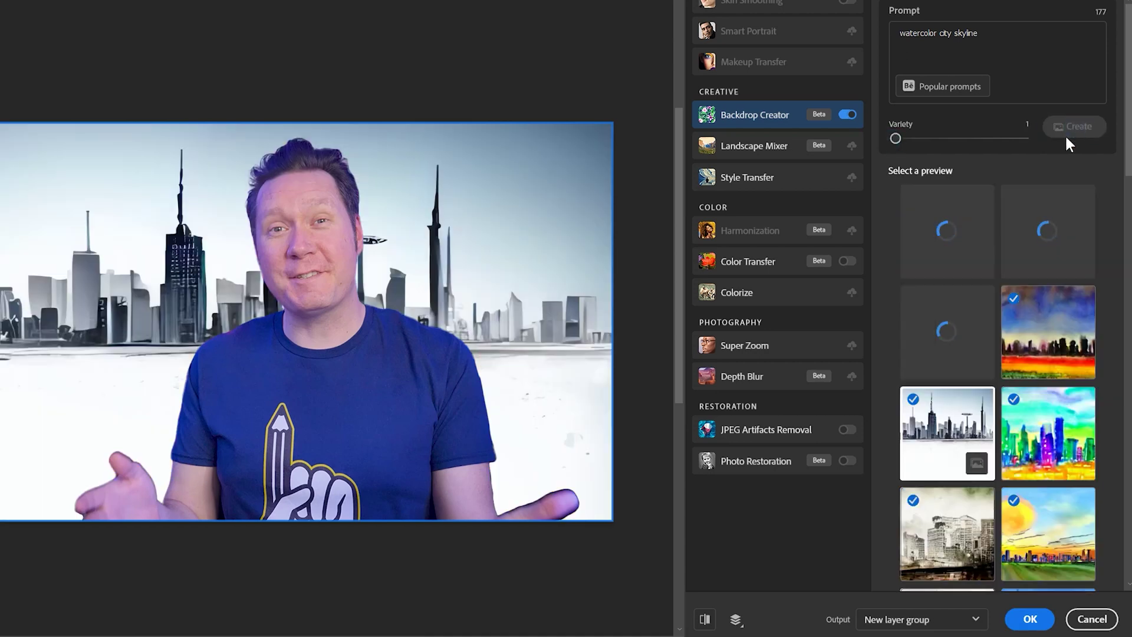
left_click(1039, 246)
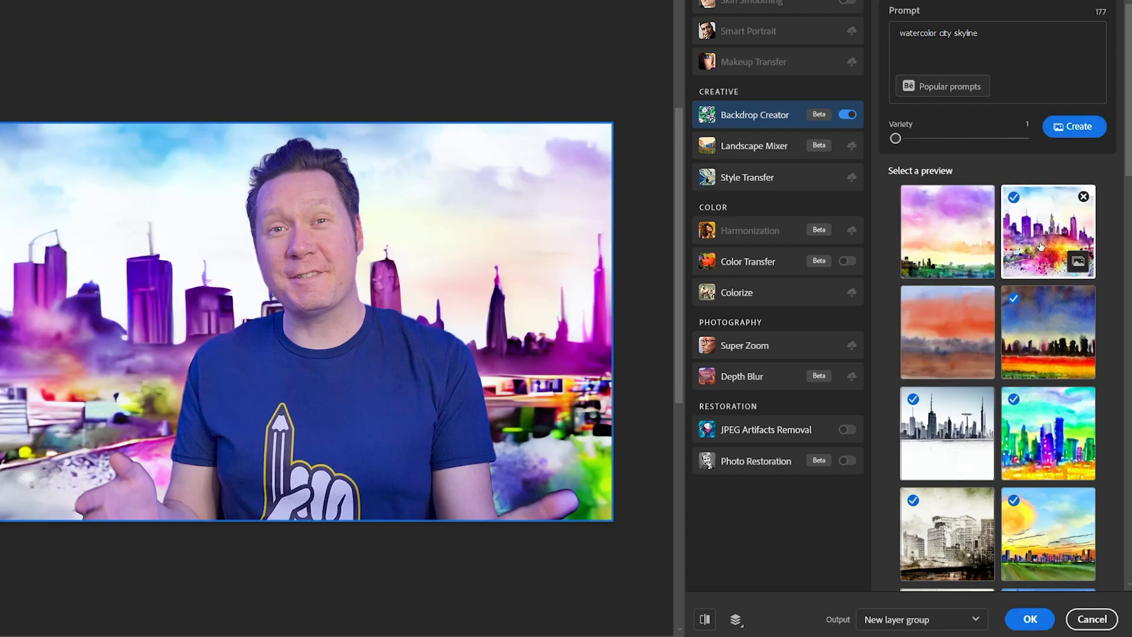
left_click(947, 233)
left_click(947, 332)
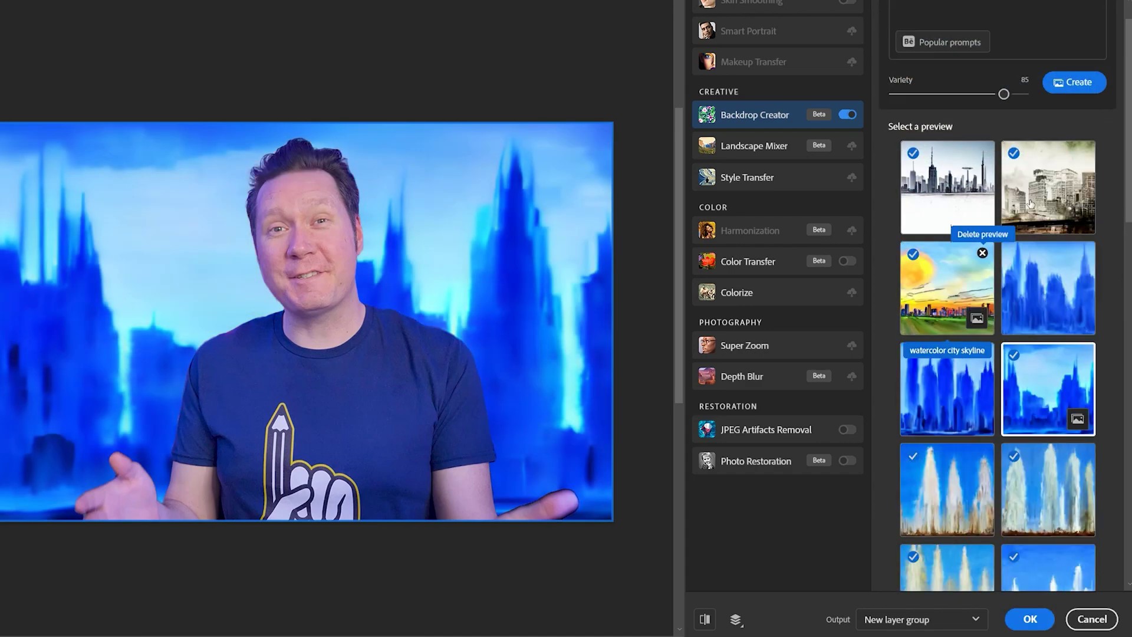
Step: Preview the blue water, purple dots and bokeh backdrops, and delete the yellow skyline preview
left_click(1057, 389)
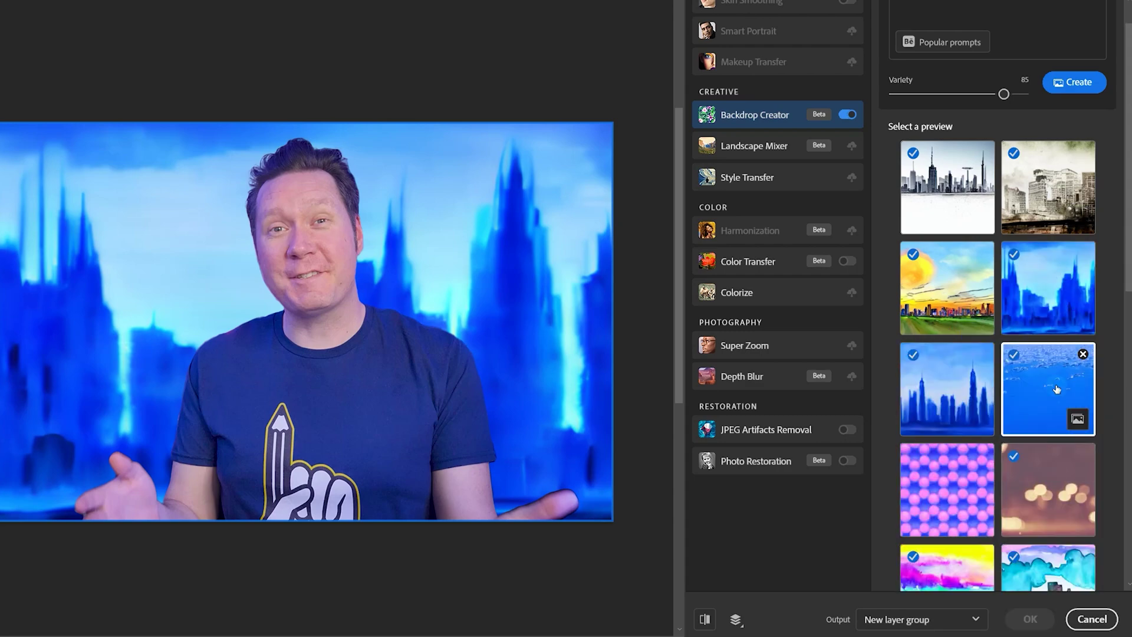
left_click(1056, 391)
left_click(948, 472)
left_click(1061, 461)
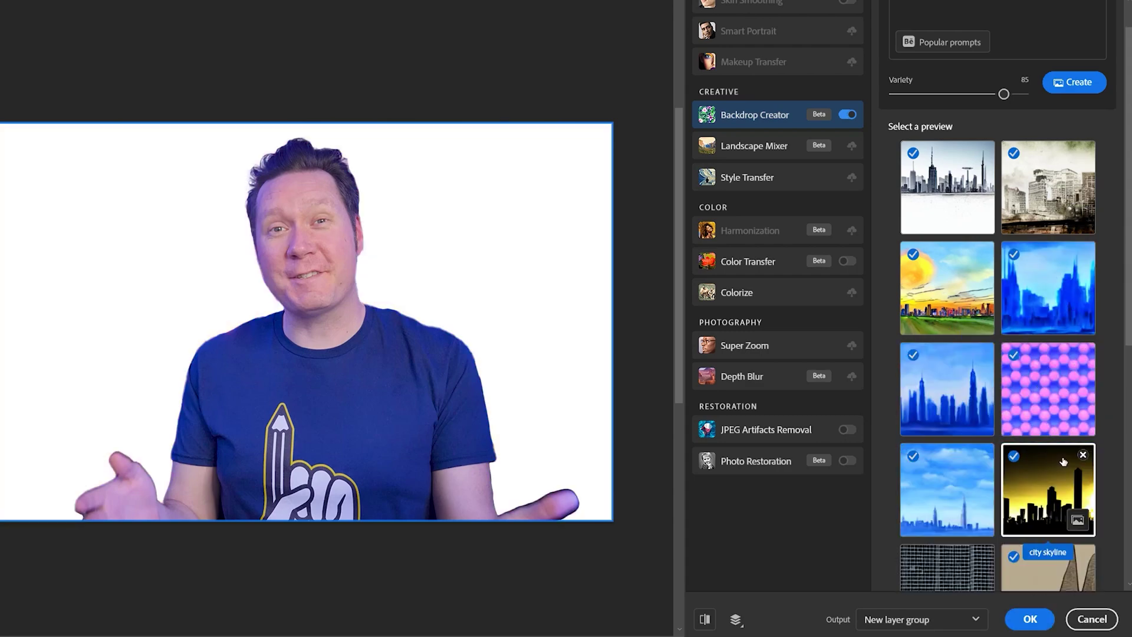
left_click(1083, 454)
Step: Remove the sunset preview and one brick wall preview from the list
scroll(999, 339, "down", 4)
left_click(955, 371)
left_click(981, 323)
left_click(946, 460)
left_click(1080, 420)
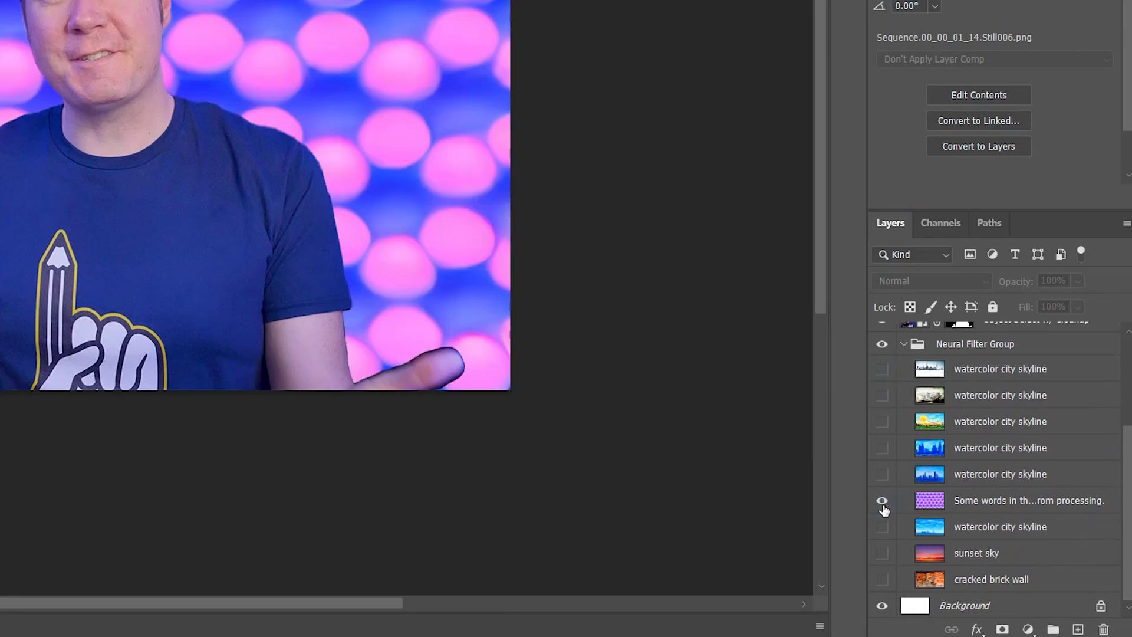
left_click(882, 499)
Step: Toggle the pink bokeh and sunset sky layer eyes so the sunset sky shows
left_click(882, 552)
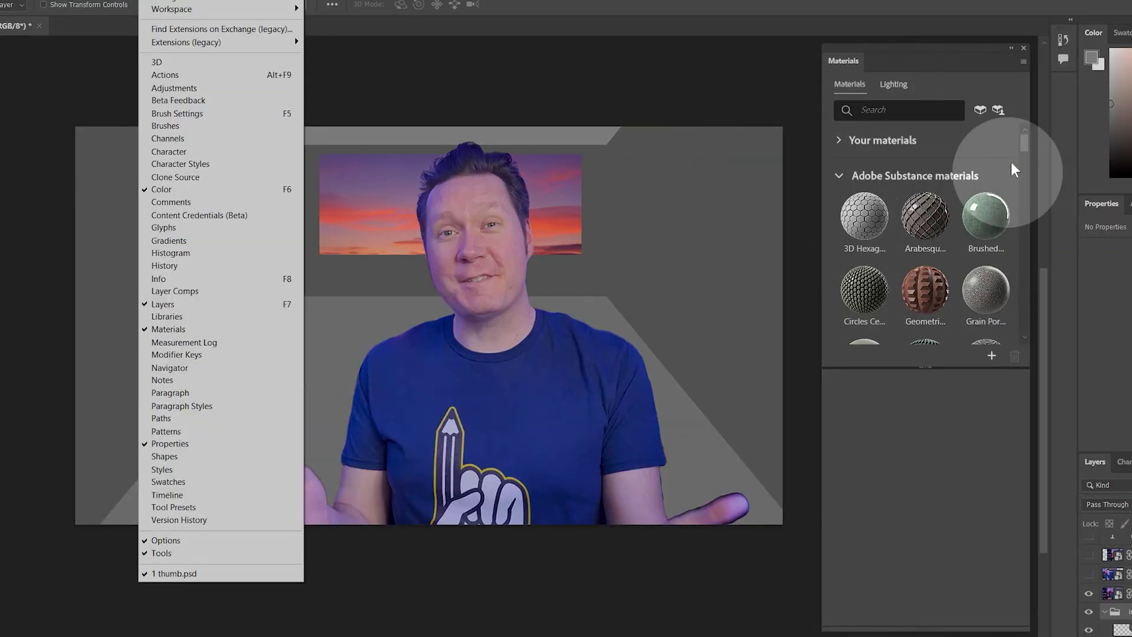
Step: Adjust the patterned Substance material applied to the room's walls
mouse_move(1015, 148)
left_mouse_down()
mouse_move(1023, 323)
mouse_move(1041, 122)
left_mouse_up()
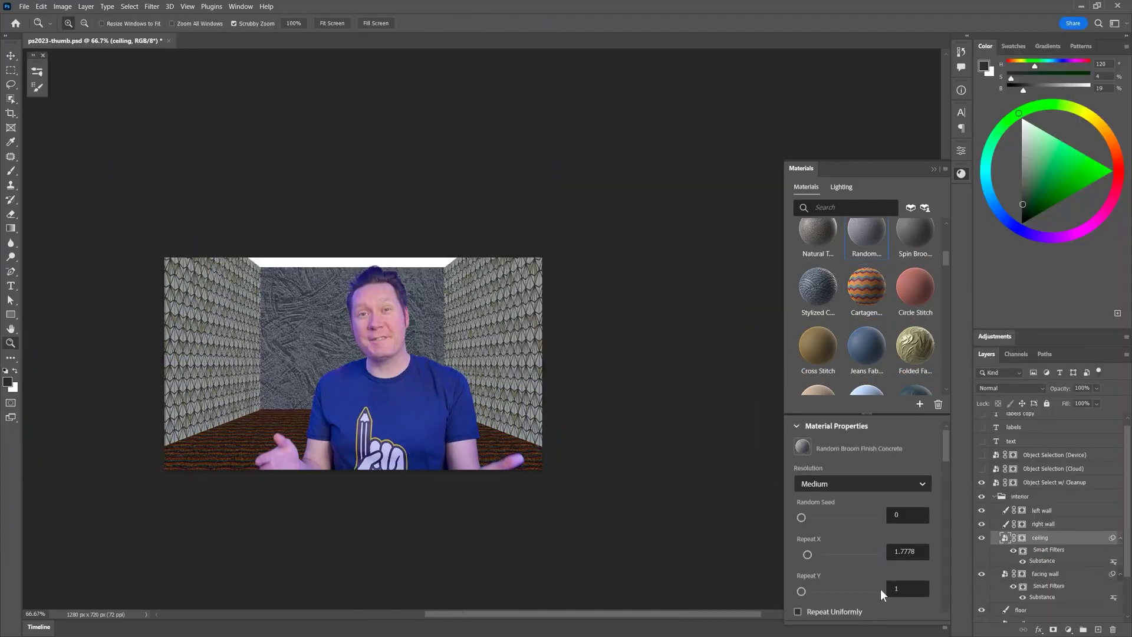
Step: Scroll the material properties and set the Fanpaver Pavement's base colour to white
scroll(880, 589, "down", 5)
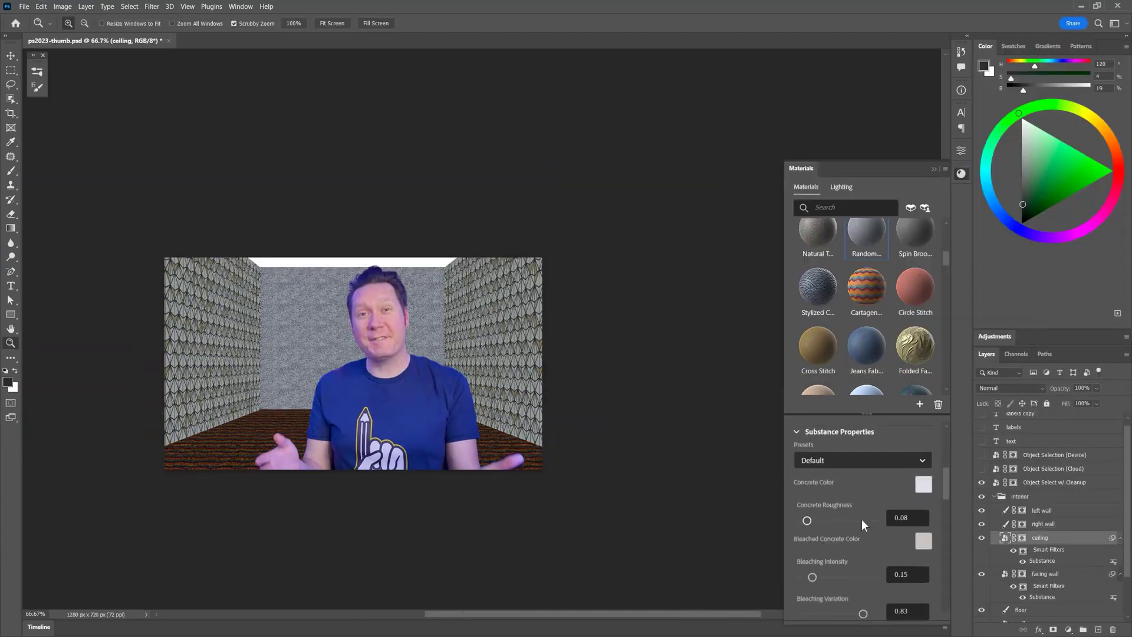
scroll(917, 550, "down", 5)
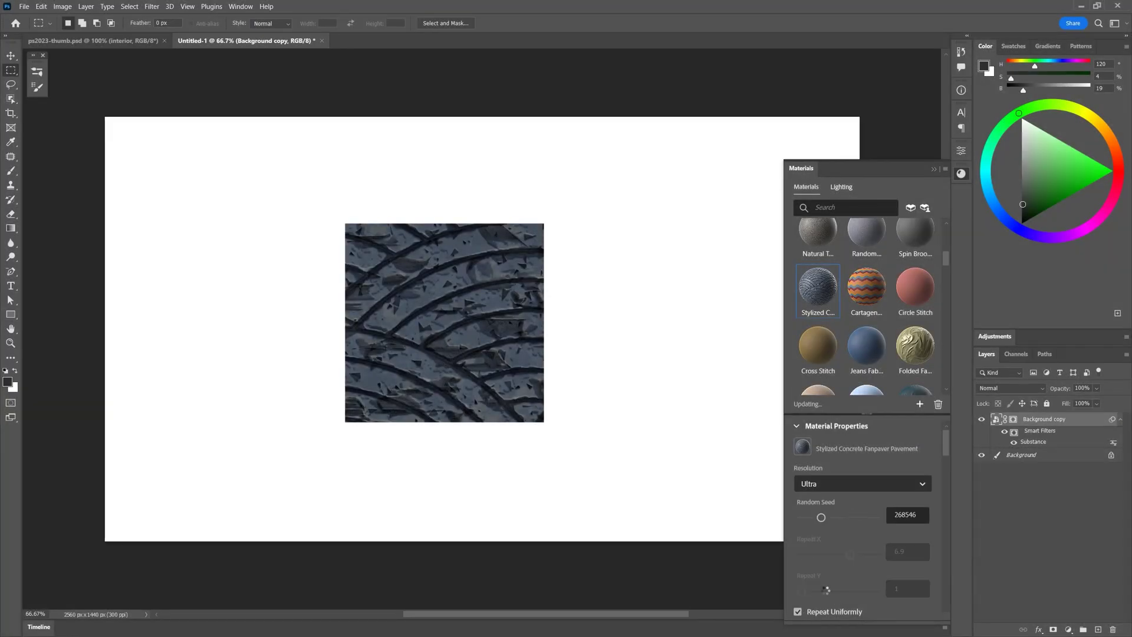
left_click(923, 442)
left_click(967, 165)
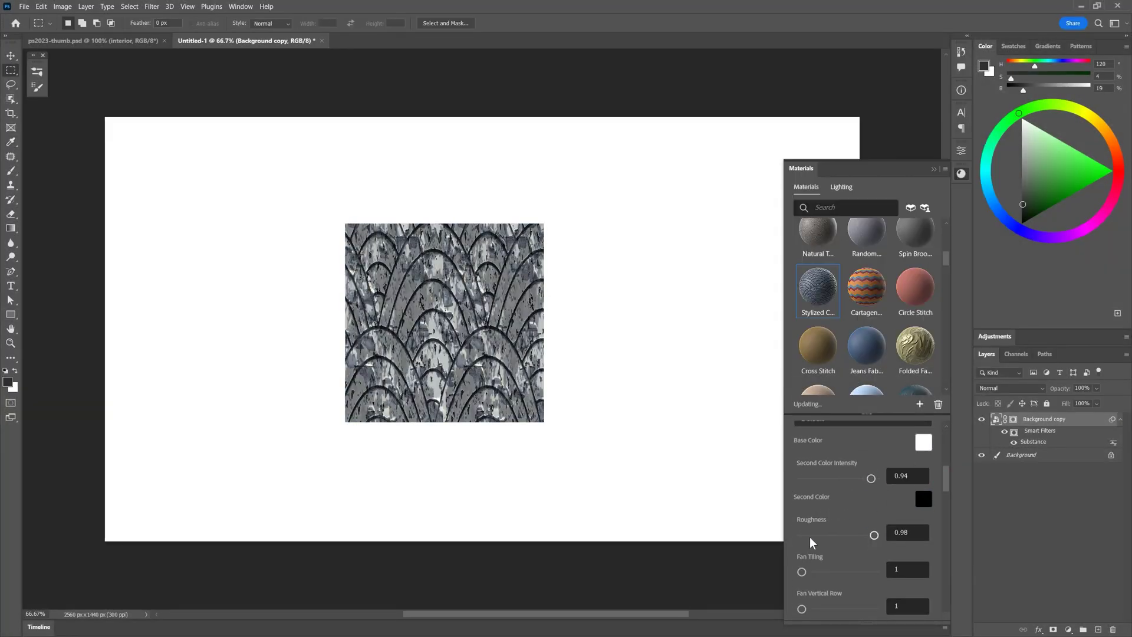
Step: Select the textured square and define it as a brush preset named 'Ancient Wall'
scroll(808, 537, "down", 3)
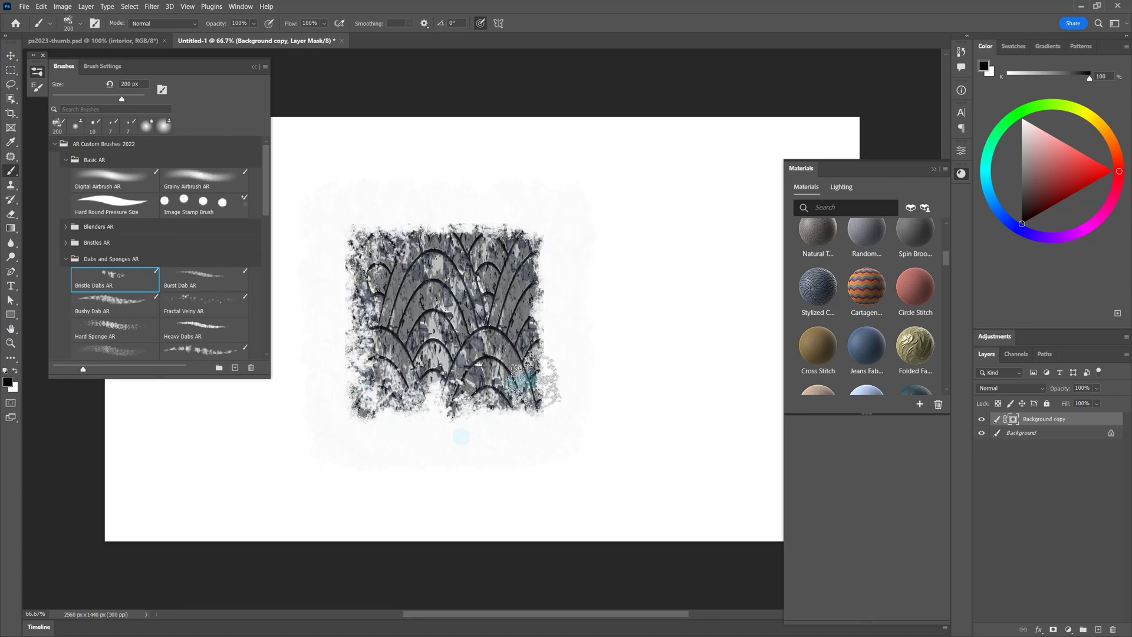
left_click_drag(328, 210, 555, 436)
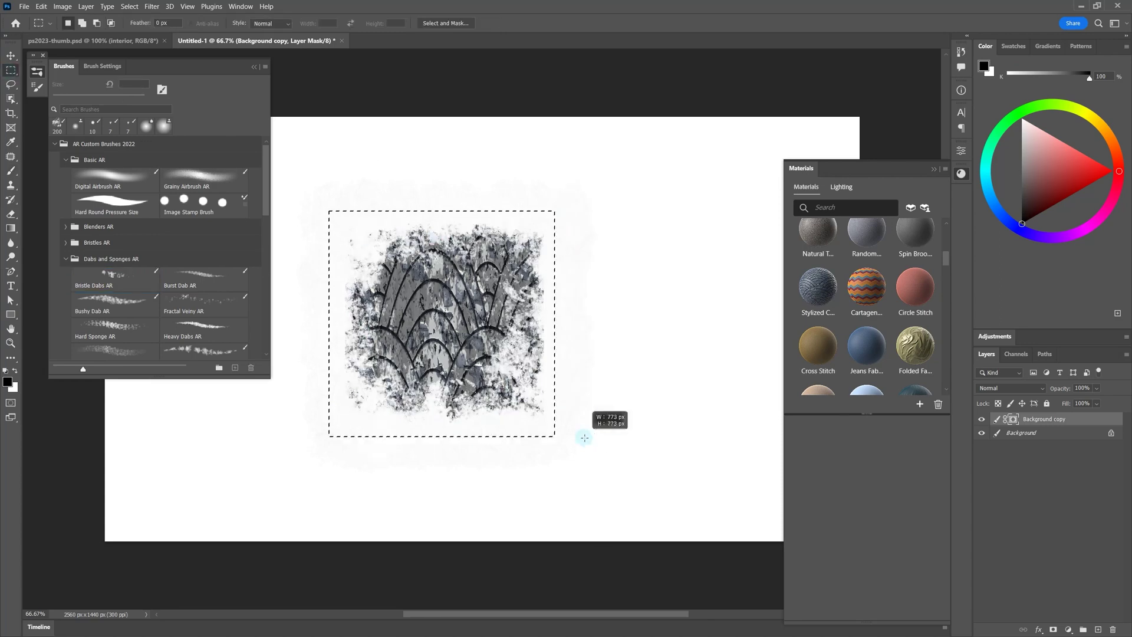
left_click(41, 6)
left_click(41, 7)
left_click(64, 348)
type("Ancient Wall")
key("Return")
Step: Deselect, pick a brush preset, and set Angle Jitter Control to Pen Tilt
key("b")
key("ctrl+d")
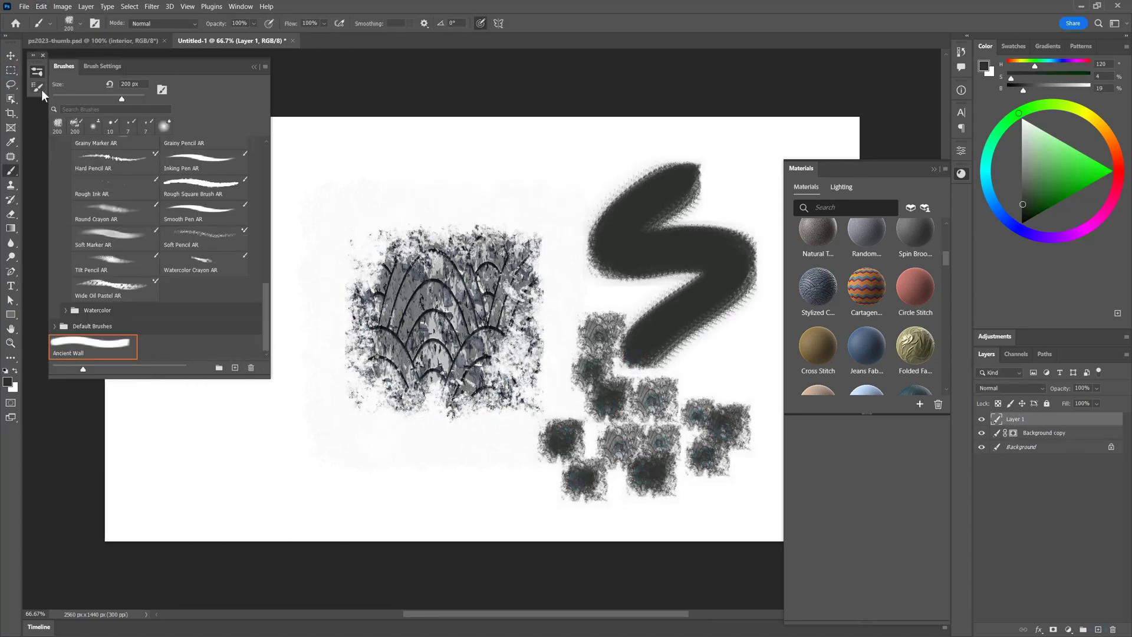
left_click(37, 87)
left_click(195, 110)
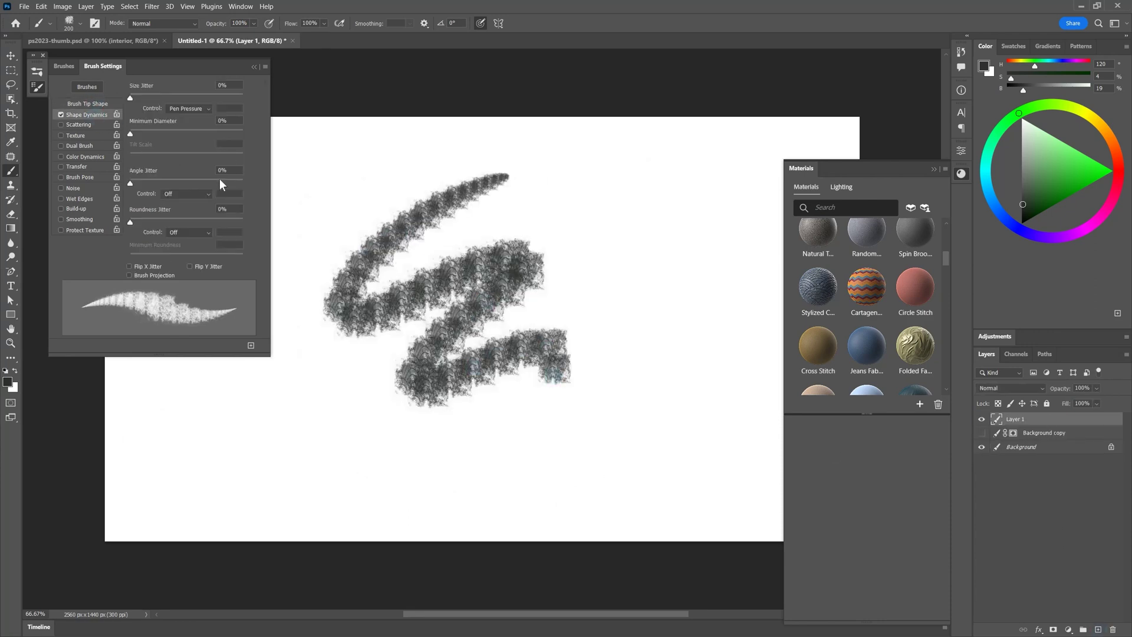
left_click(186, 193)
left_click(189, 229)
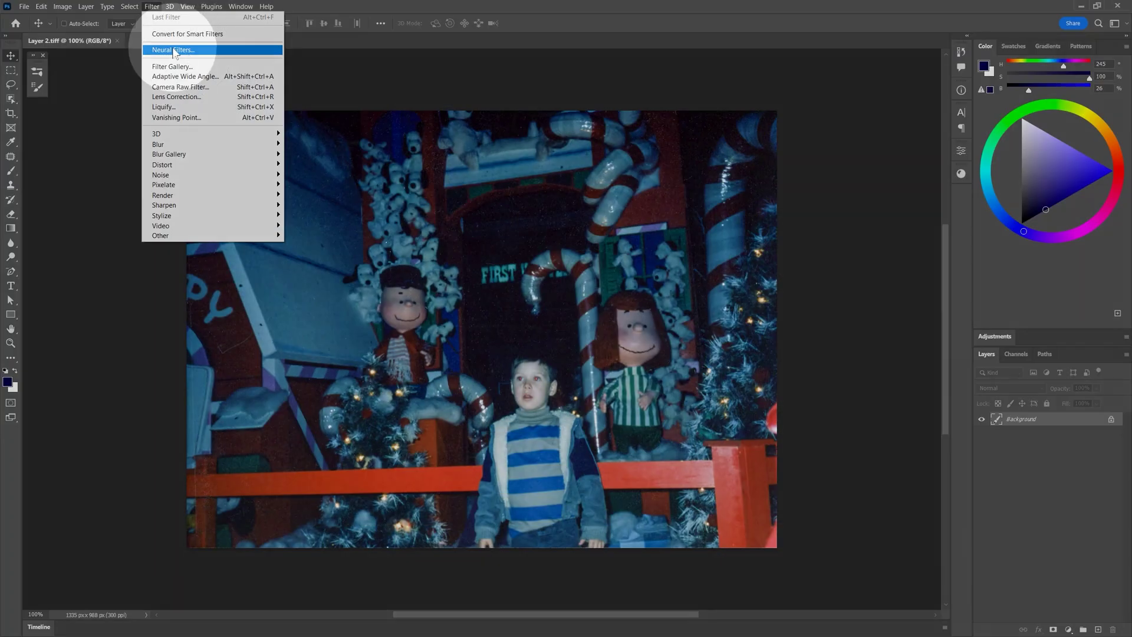
Step: In Neural Filters set Photo enhancement to 100 and Enhance face to 50, then zoom in on the boy
left_click(174, 50)
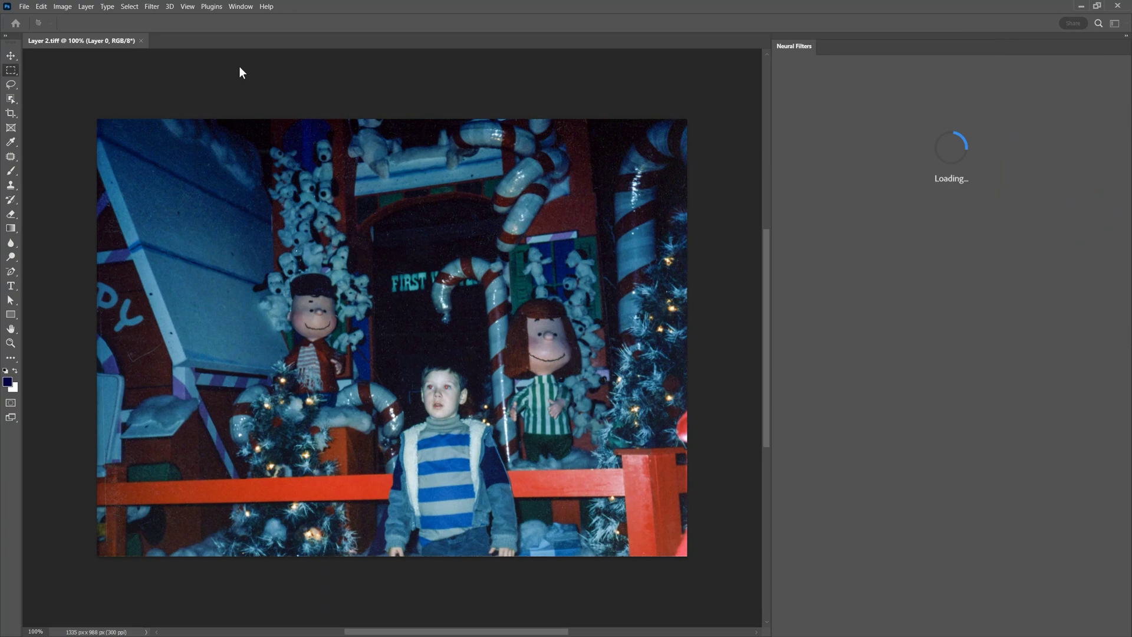
left_click_drag(1027, 116, 1115, 130)
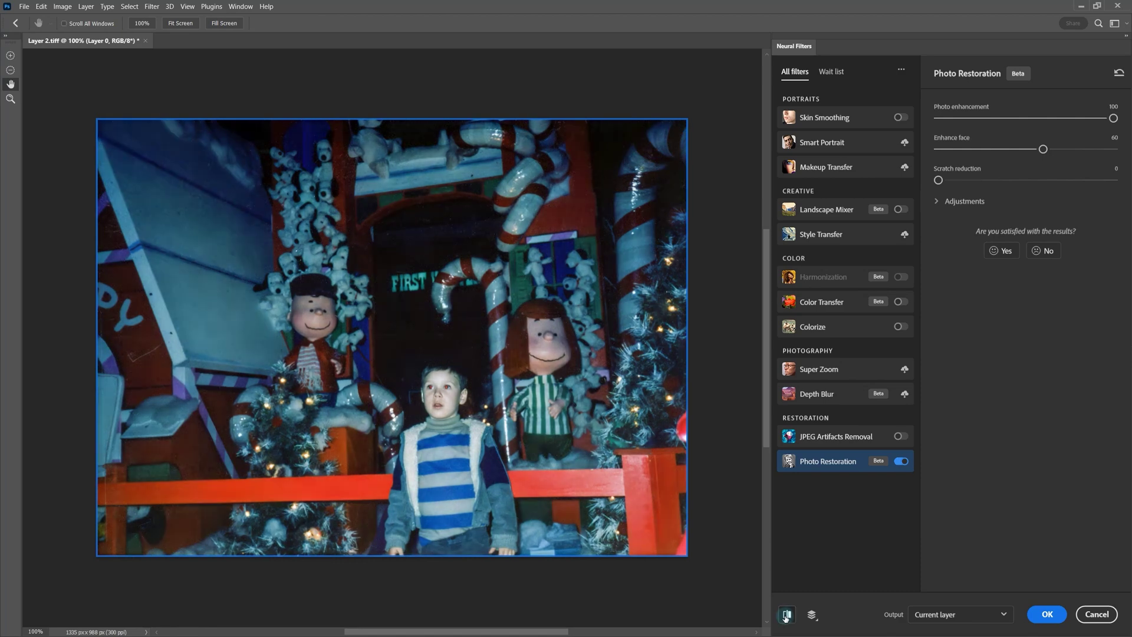
left_click_drag(1113, 149, 1040, 149)
key("z")
left_click(445, 412)
scroll(530, 442, "down", 1)
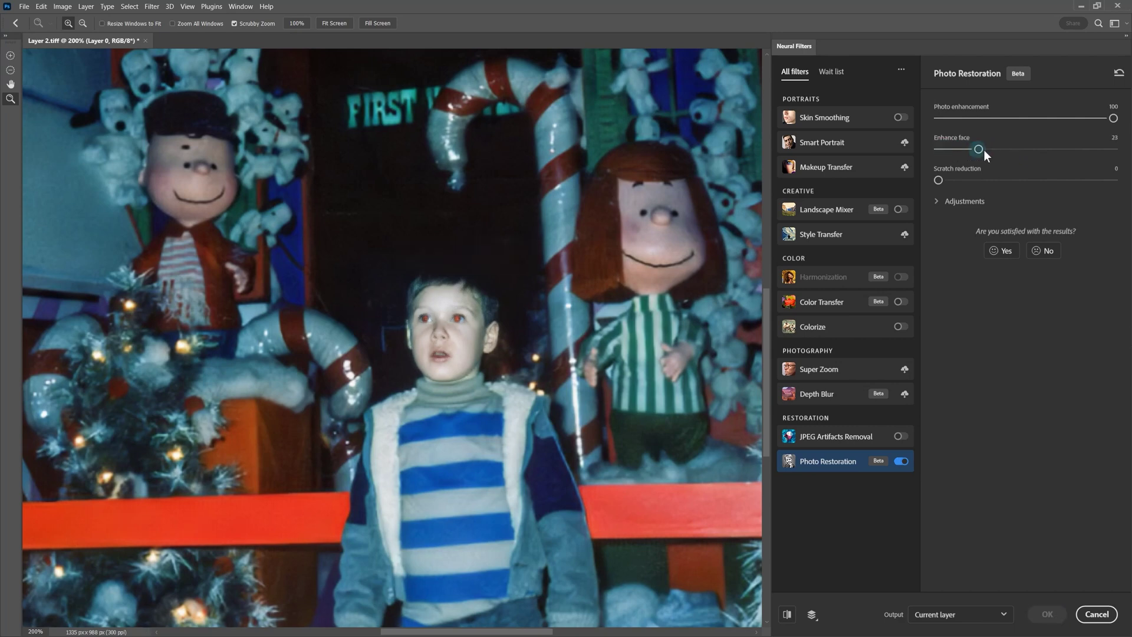
Step: Output the restoration as a new masked layer and hide the Background layer
left_click(958, 613)
left_click(958, 590)
left_click(1047, 614)
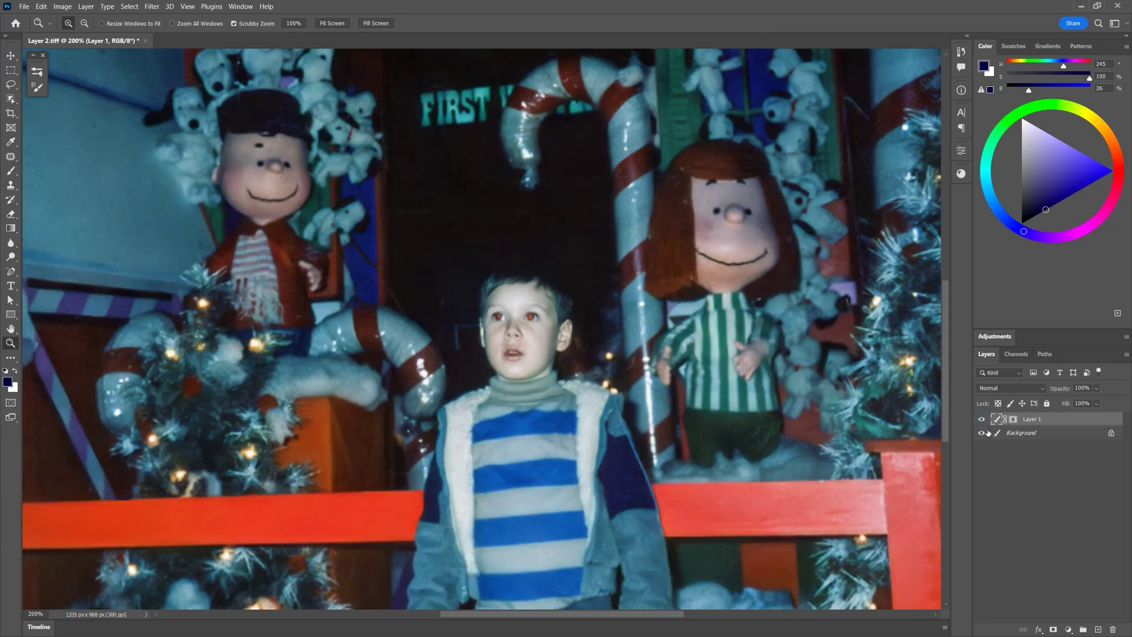
left_click_drag(982, 434, 982, 420)
left_click(982, 419)
Step: Set Layer 1 opacity to 86% while comparing zoom levels, then raise photo enhancement to 100
left_click(820, 423, "alt")
left_click(1096, 388)
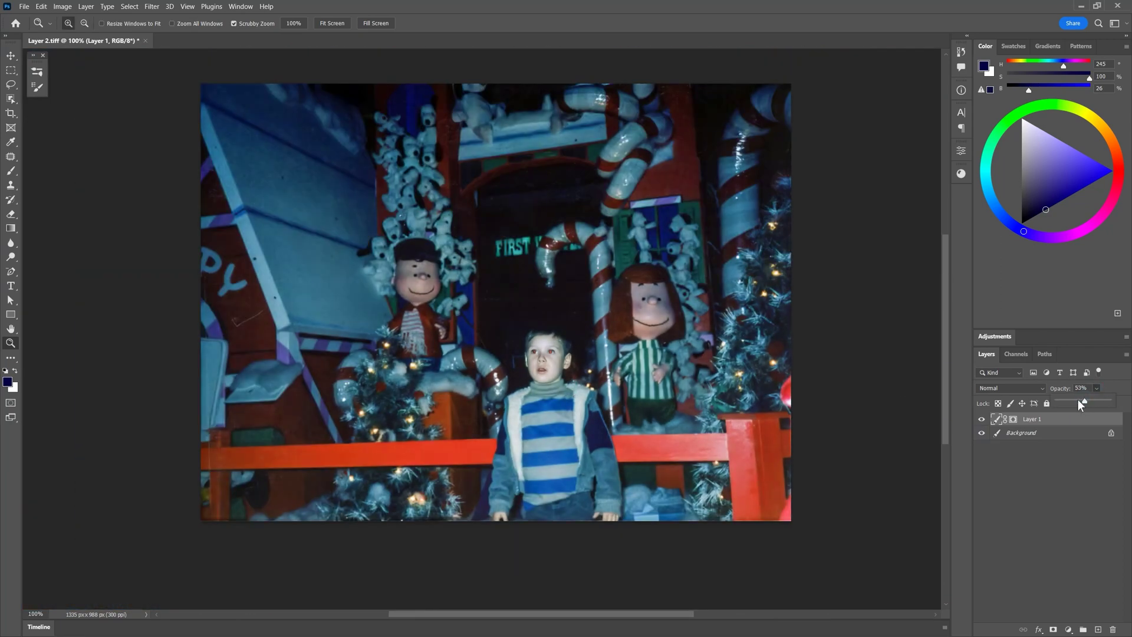
left_click_drag(1080, 401, 1121, 405)
left_click(599, 401)
left_click(1097, 388)
left_click(828, 457, "alt")
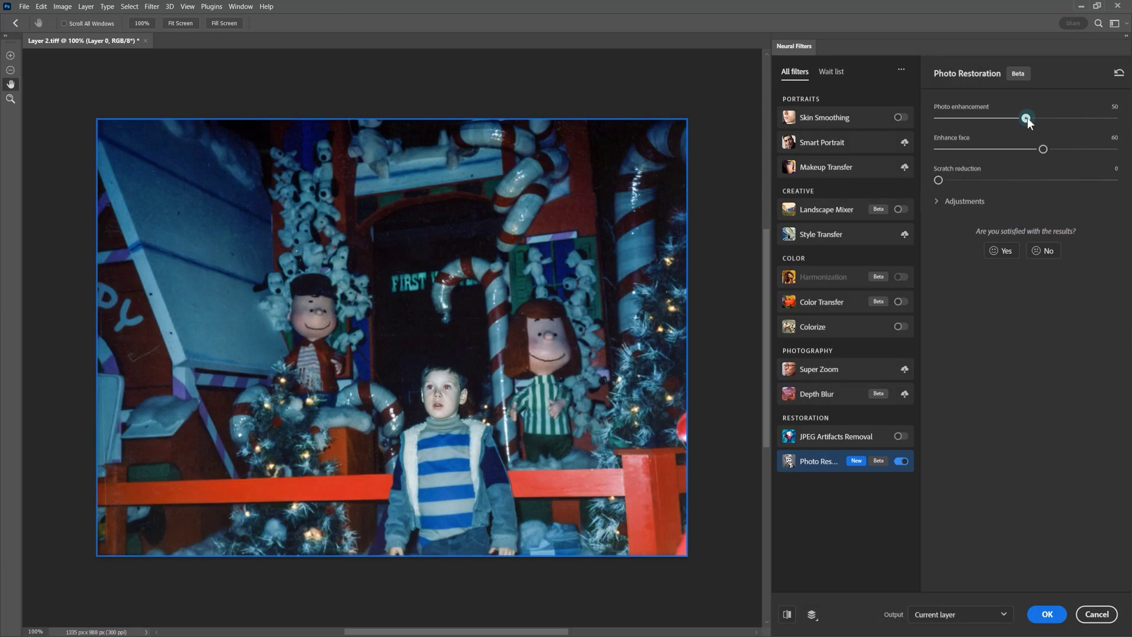
left_click_drag(1027, 118, 1113, 118)
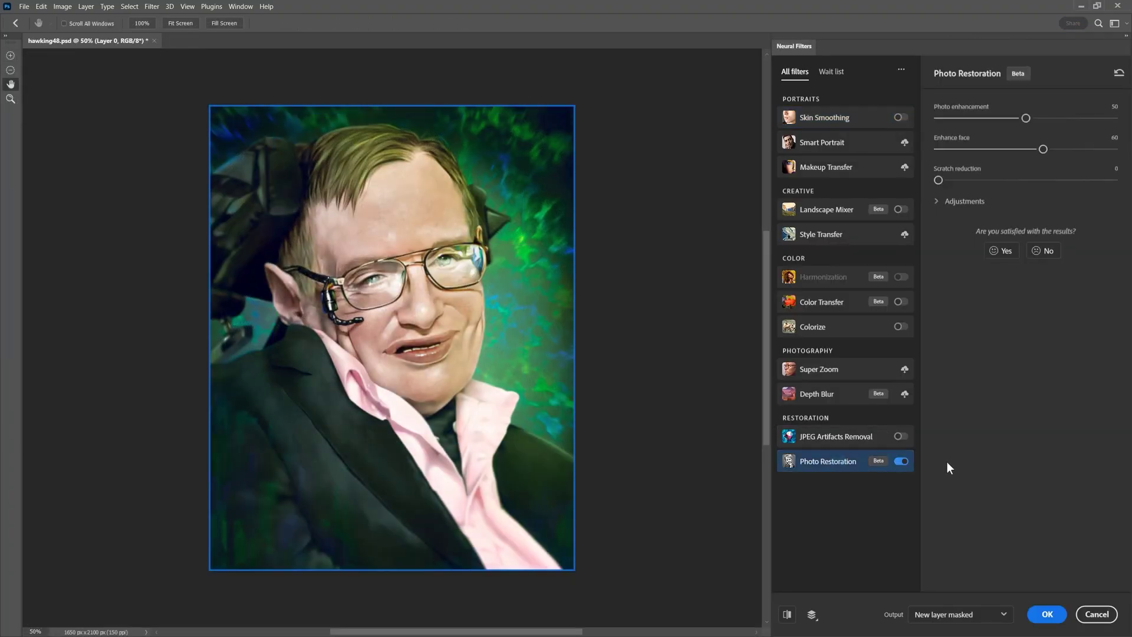
Step: Enable Photo Restoration on the thumbnail with photo enhancement 0 and enhance face 100, and apply it
left_click_drag(1025, 118, 938, 118)
left_click_drag(1043, 149, 999, 150)
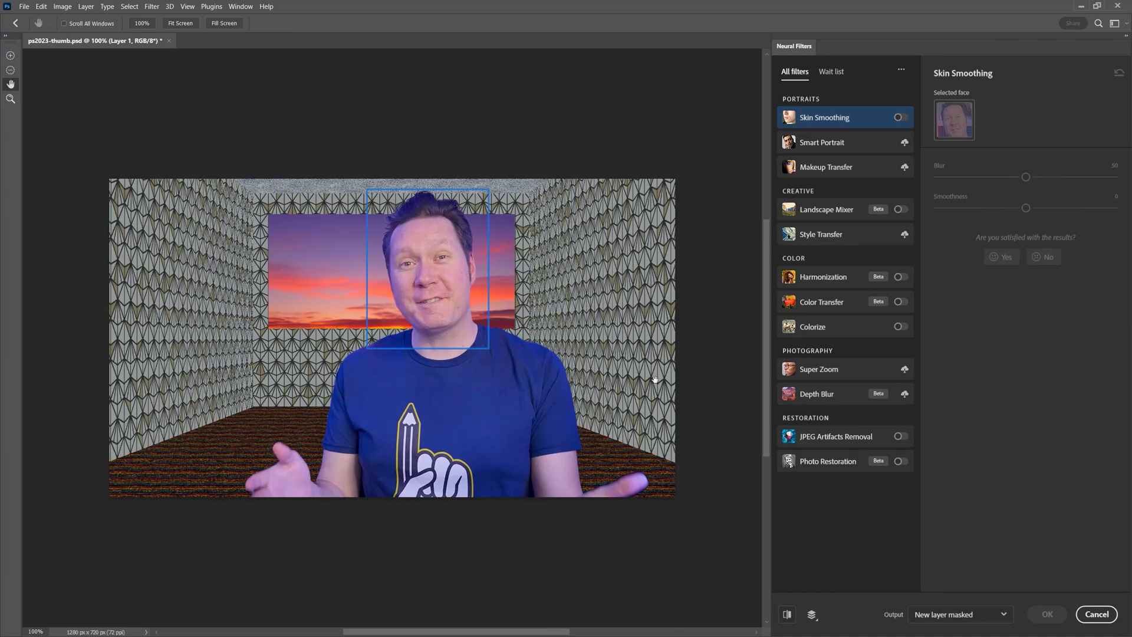
left_click(900, 461)
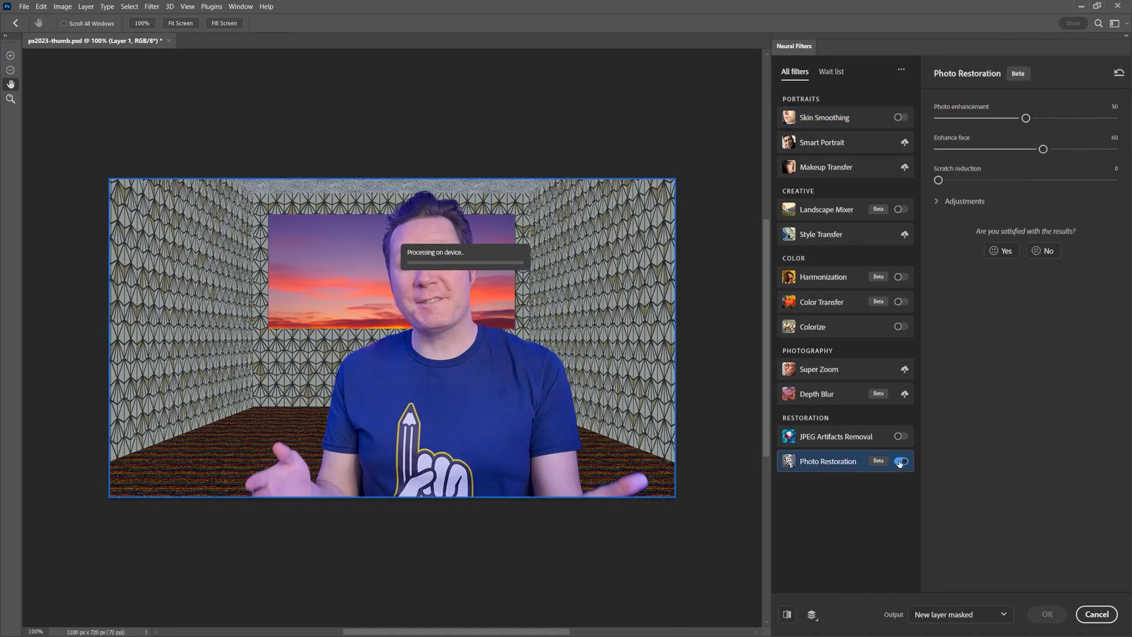
left_click_drag(1043, 149, 1120, 150)
left_click_drag(1027, 116, 889, 119)
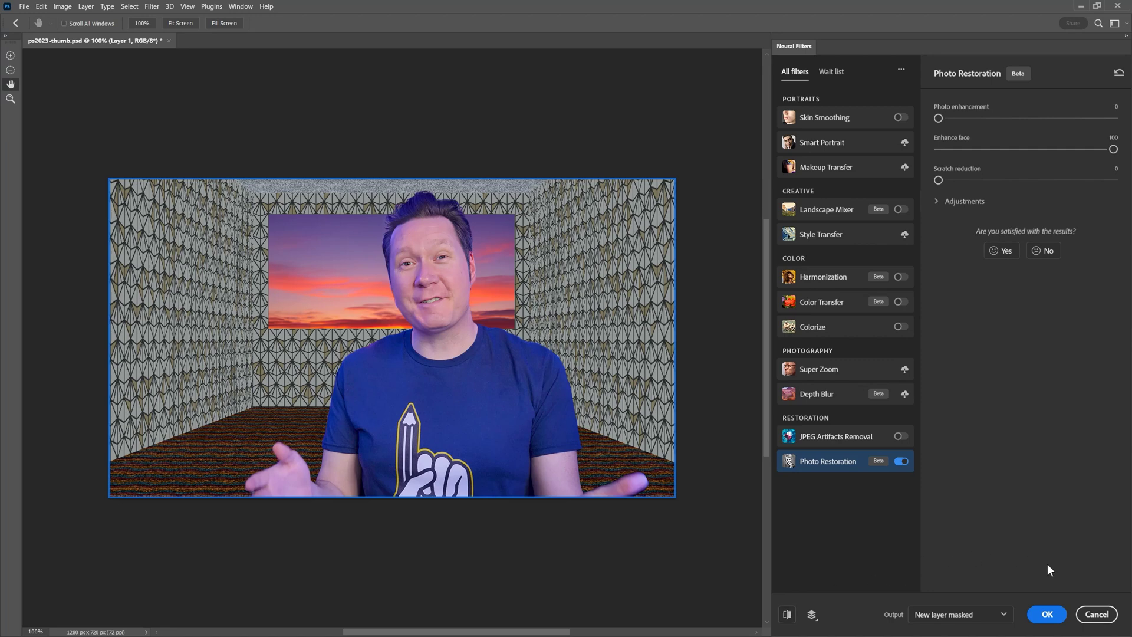
left_click(1047, 614)
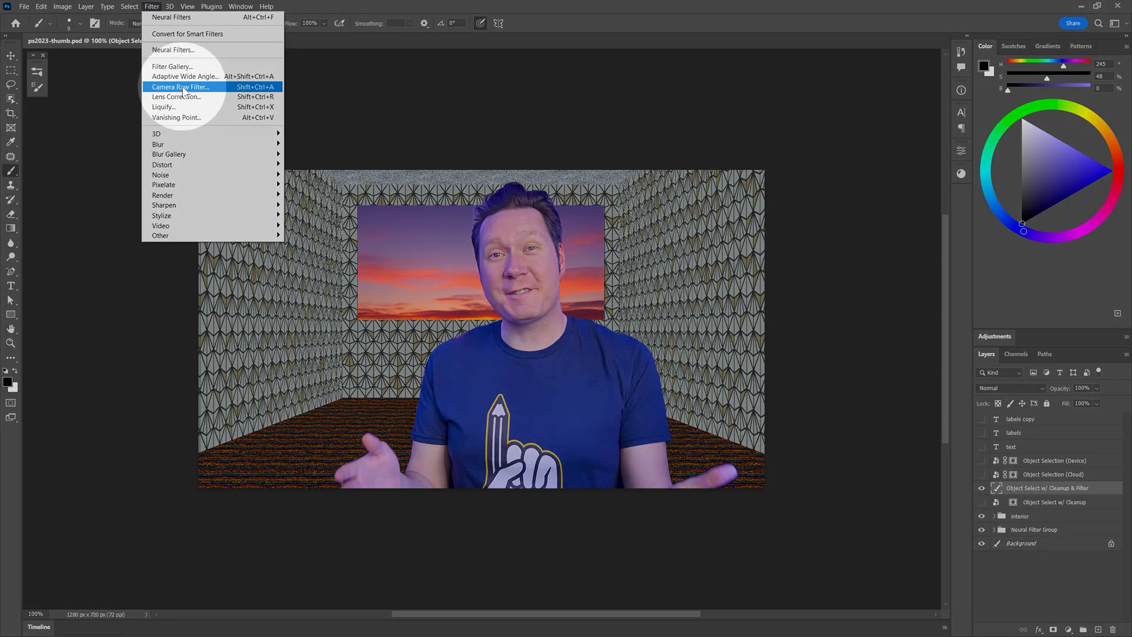
Step: Open the Camera Raw Filter and create teeth and eye sclera masks via Select People
left_click(184, 88)
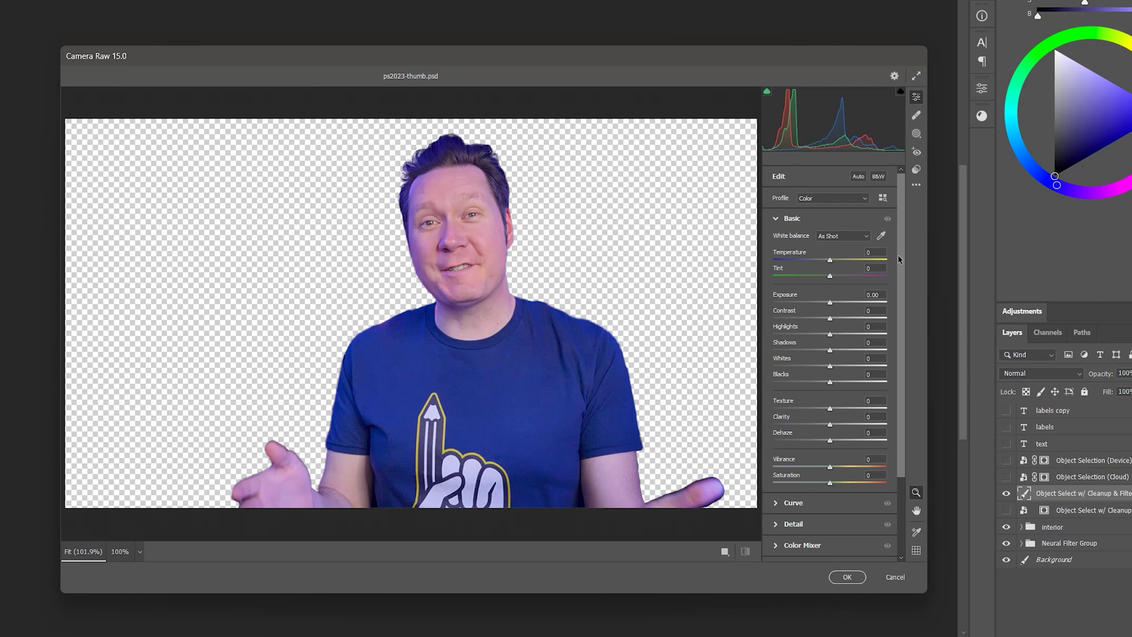
left_click(917, 135)
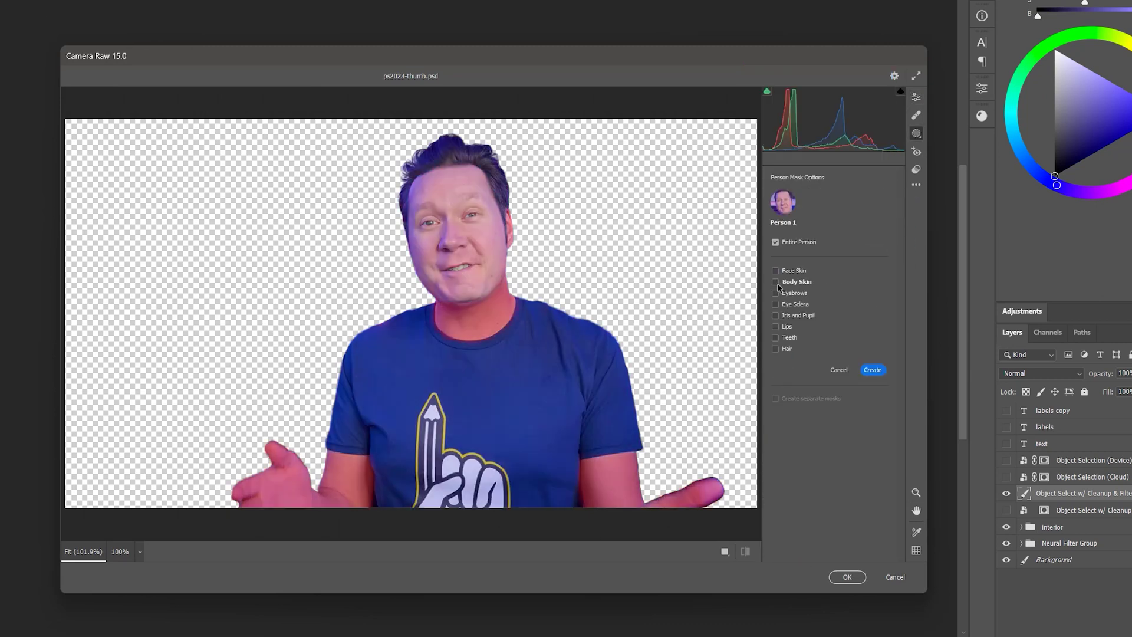
left_click(873, 370)
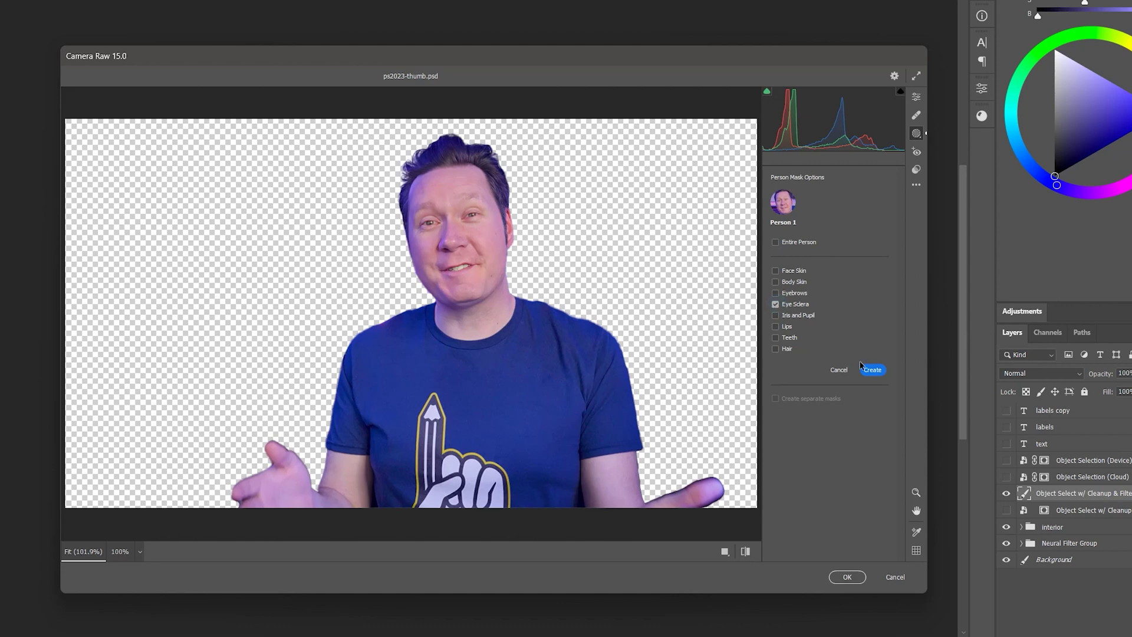
left_click(870, 370)
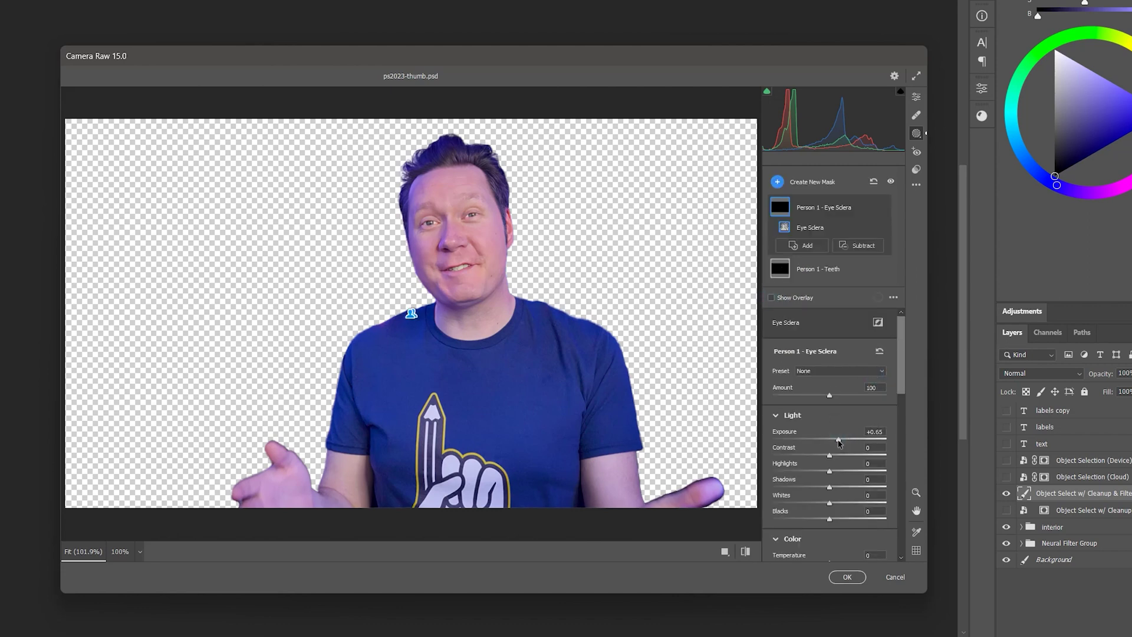
Step: Add a hair mask, reset Shadows to 0 and darken Blacks to -26
left_click(808, 245)
left_click(837, 306)
left_click(773, 348)
left_click(871, 369)
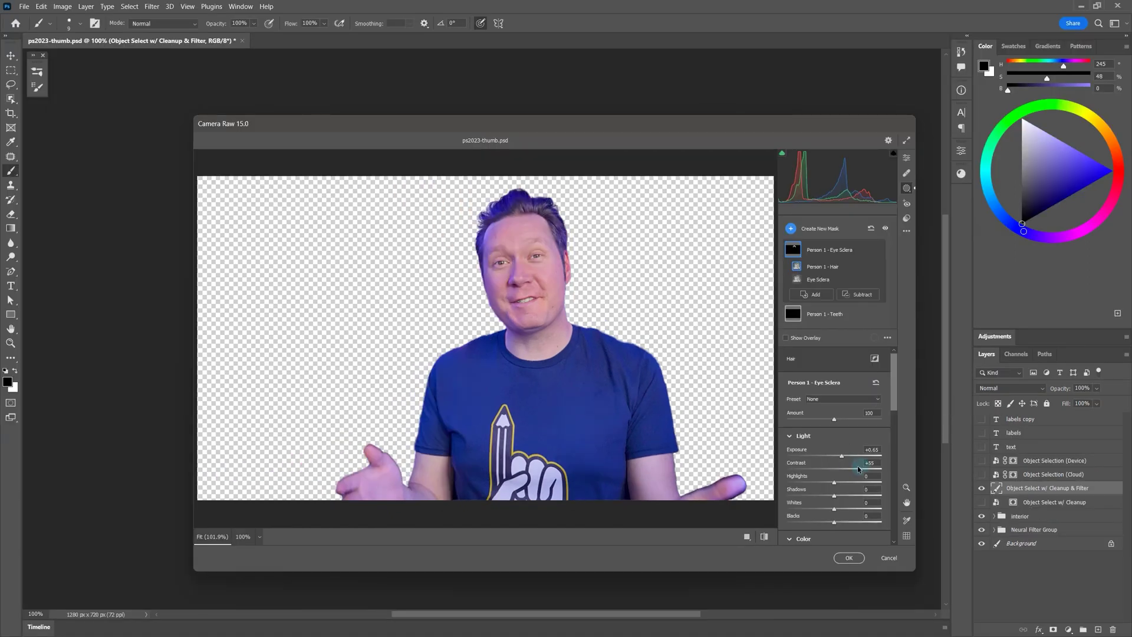
double_click(849, 497)
left_click_drag(834, 522, 820, 523)
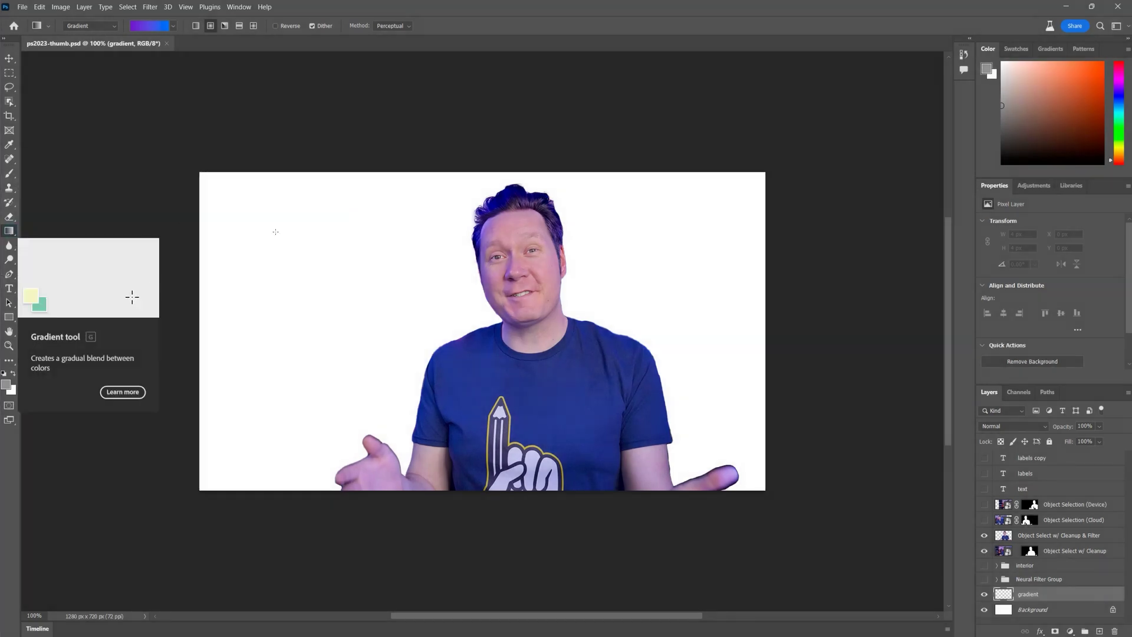
Step: Draw a linear purple-to-blue gradient across the backdrop, shifting its midpoint and extending both ends outward
left_click_drag(273, 278, 546, 311)
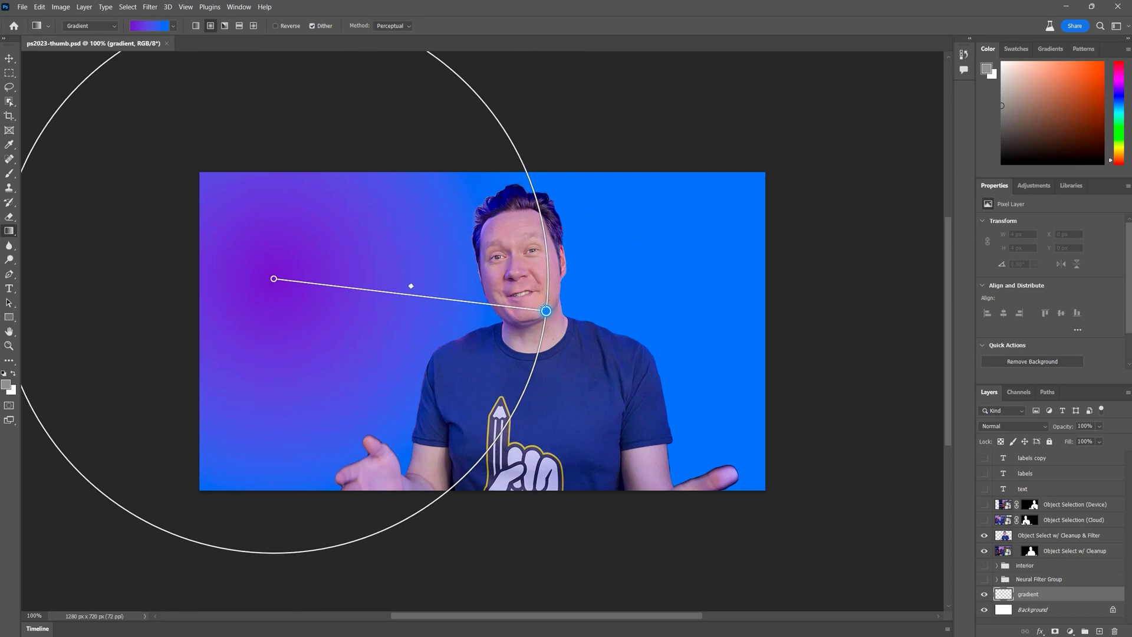
left_click(196, 26)
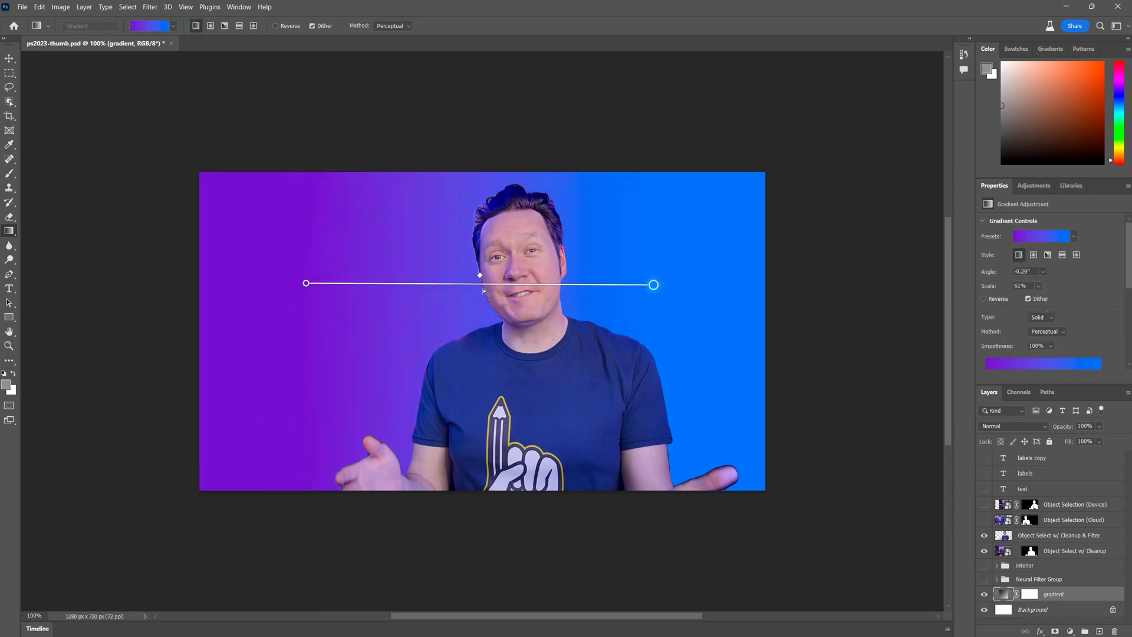
left_click_drag(448, 285, 485, 282)
left_click_drag(306, 283, 240, 295)
left_click_drag(656, 286, 700, 299)
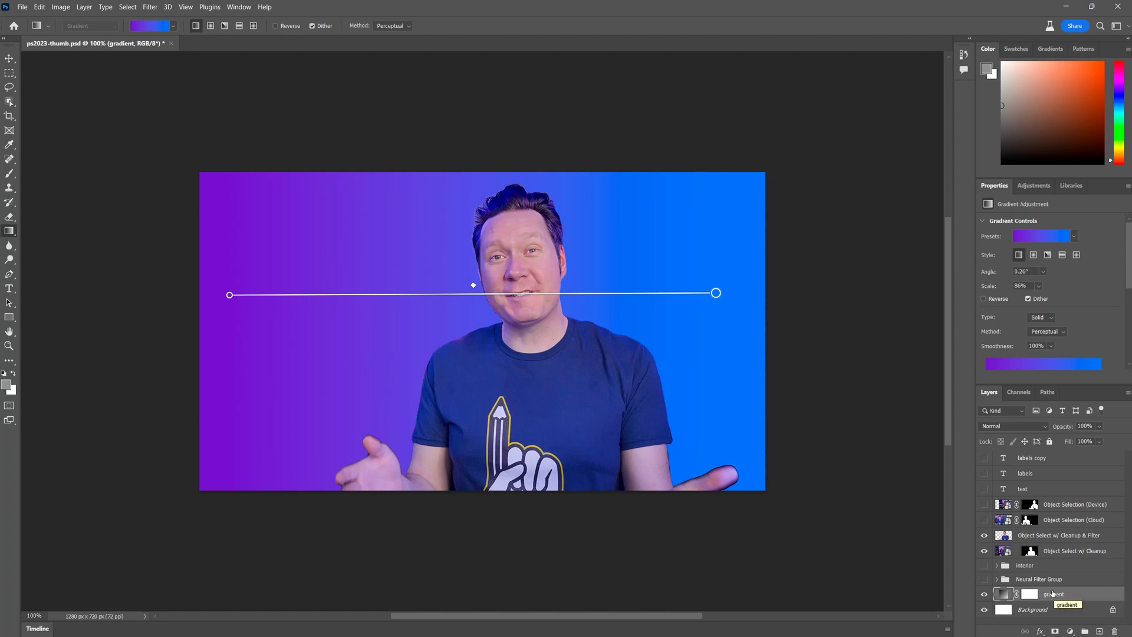
Step: Try the blue-violet and dark blue gradient presets from the Blues folder
left_click(173, 26)
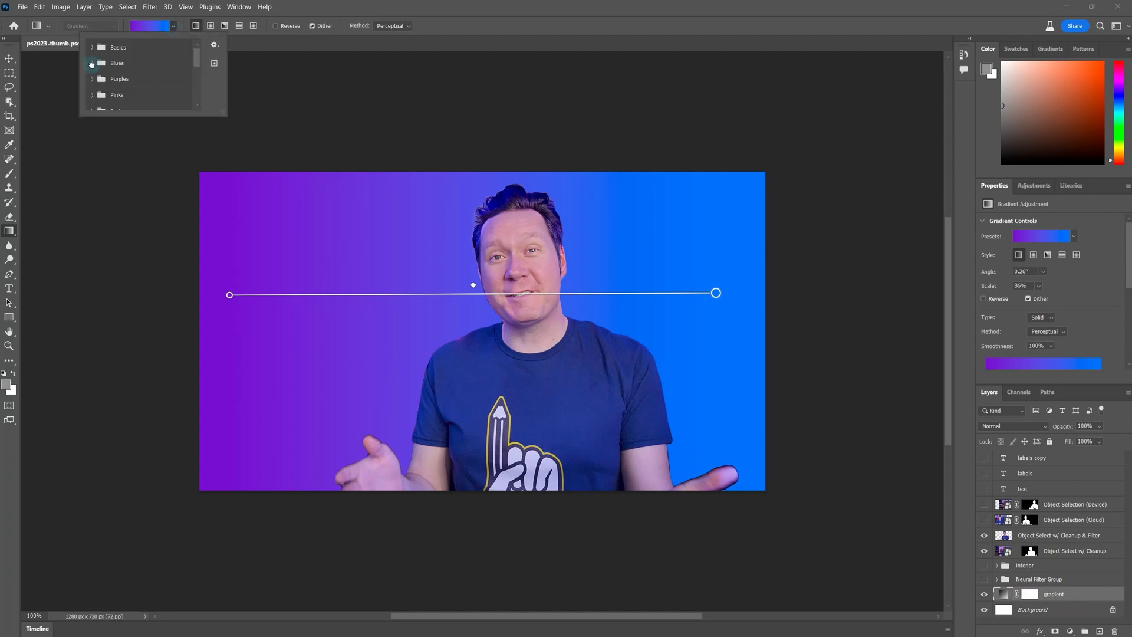
left_click(178, 61)
left_click_drag(198, 53, 197, 68)
left_click(177, 65)
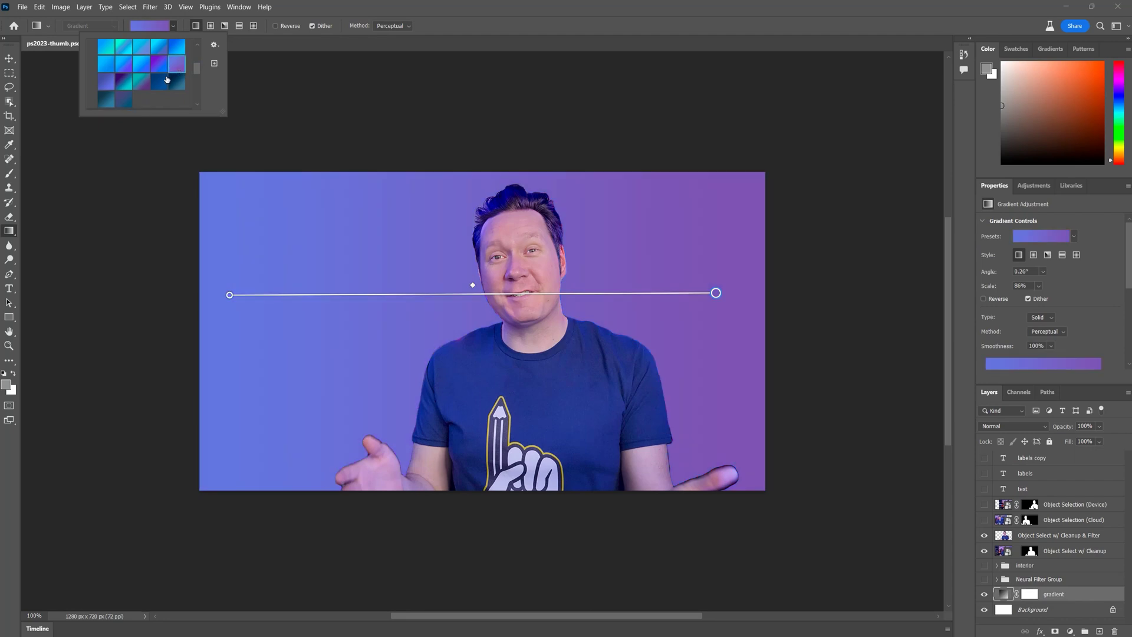
left_click(159, 82)
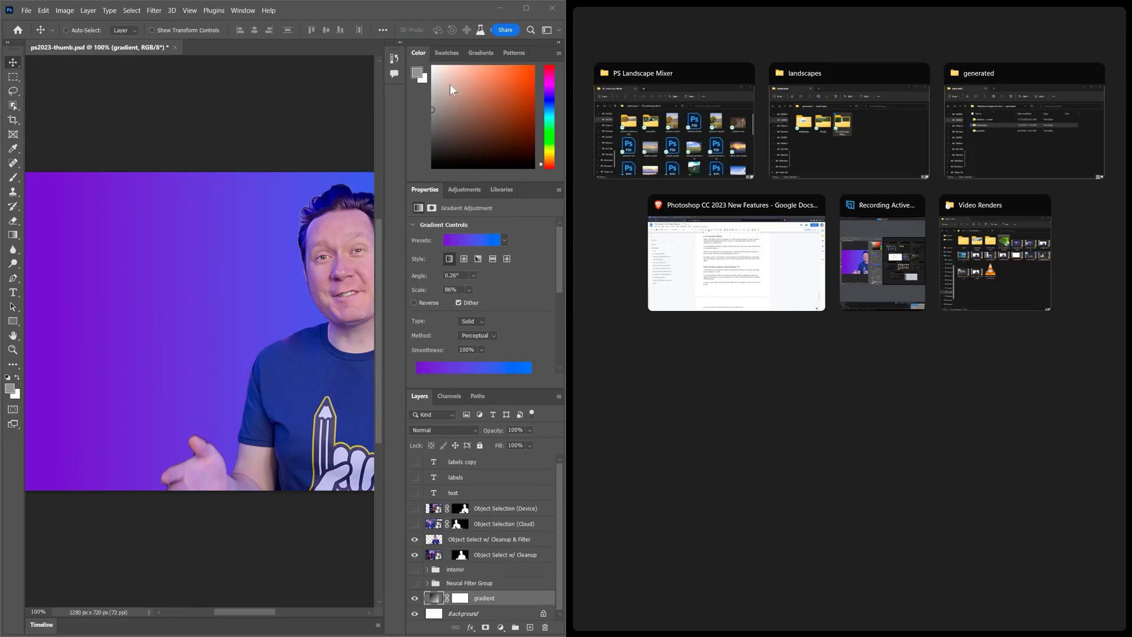
Step: Snap the PS Landscape Mixer Explorer window to the right half beside Photoshop
left_click(670, 129)
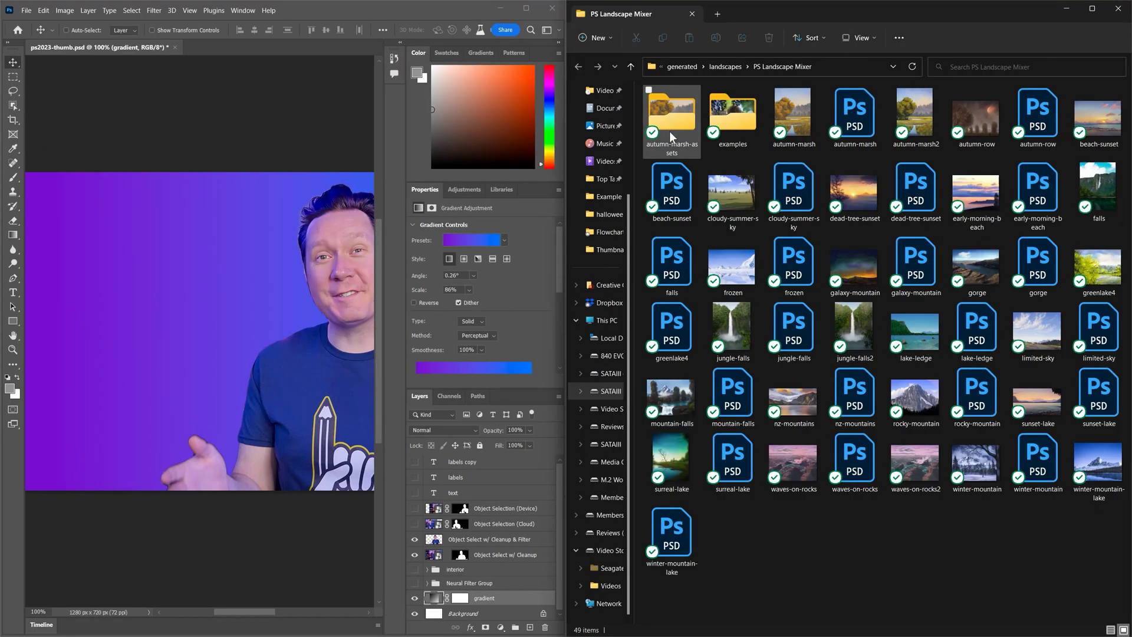